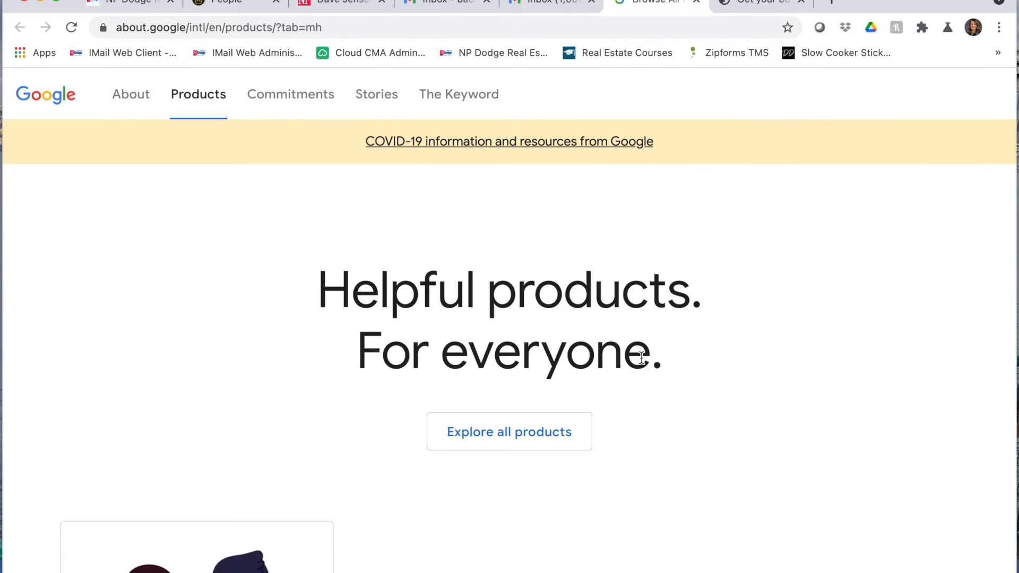
- Scroll to Featured Products and open the Google My Business free Business Profile page
scroll(641, 359, down, 5)
scroll(641, 363, down, 10)
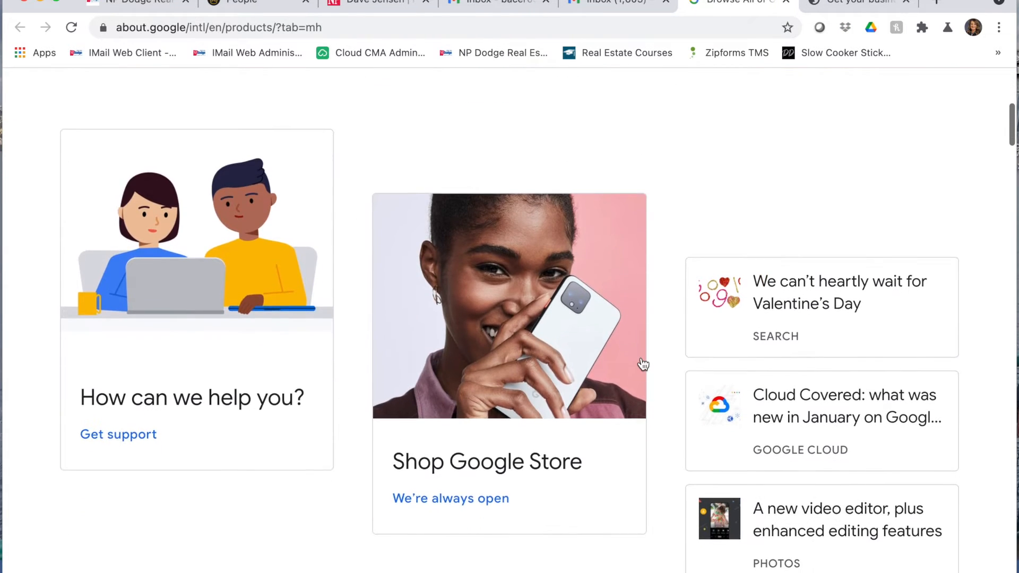
scroll(642, 363, down, 9)
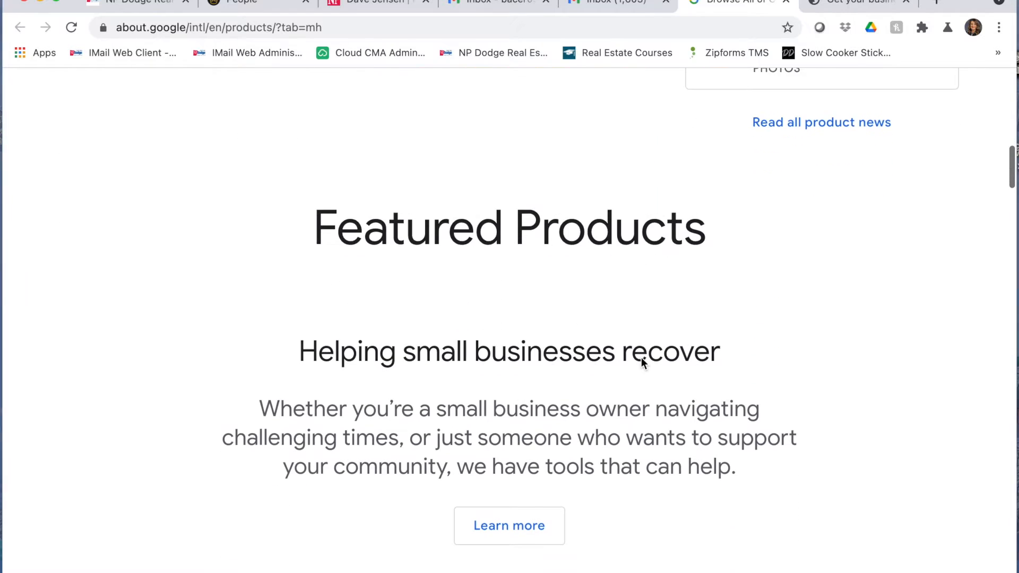
scroll(641, 357, down, 3)
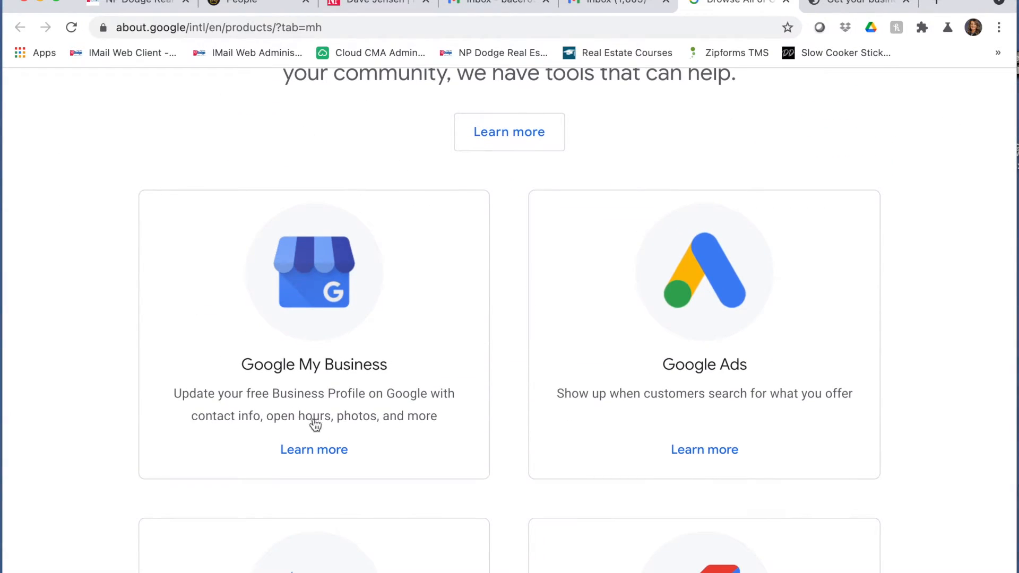
click(304, 253)
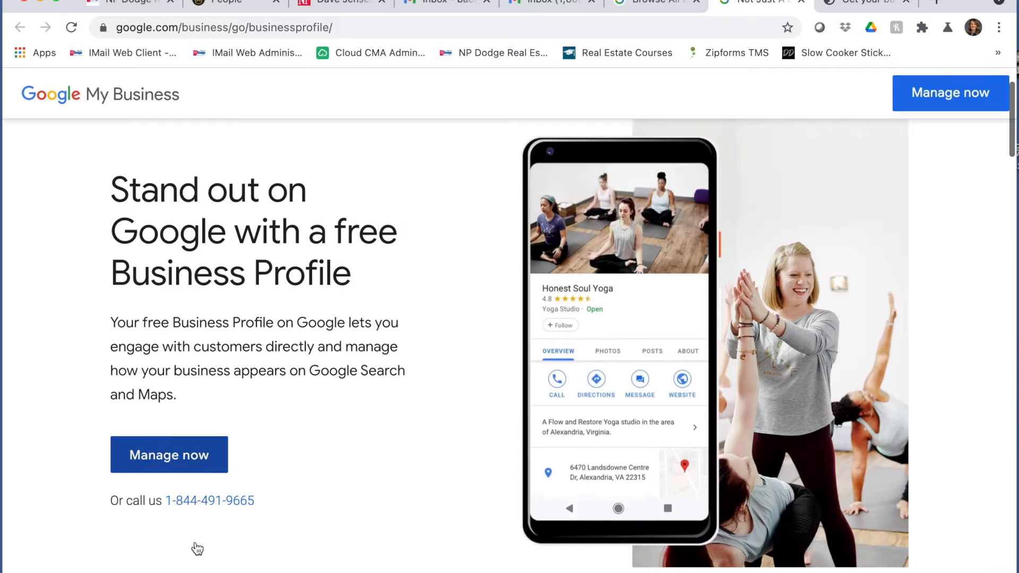
scroll(196, 549, down, 5)
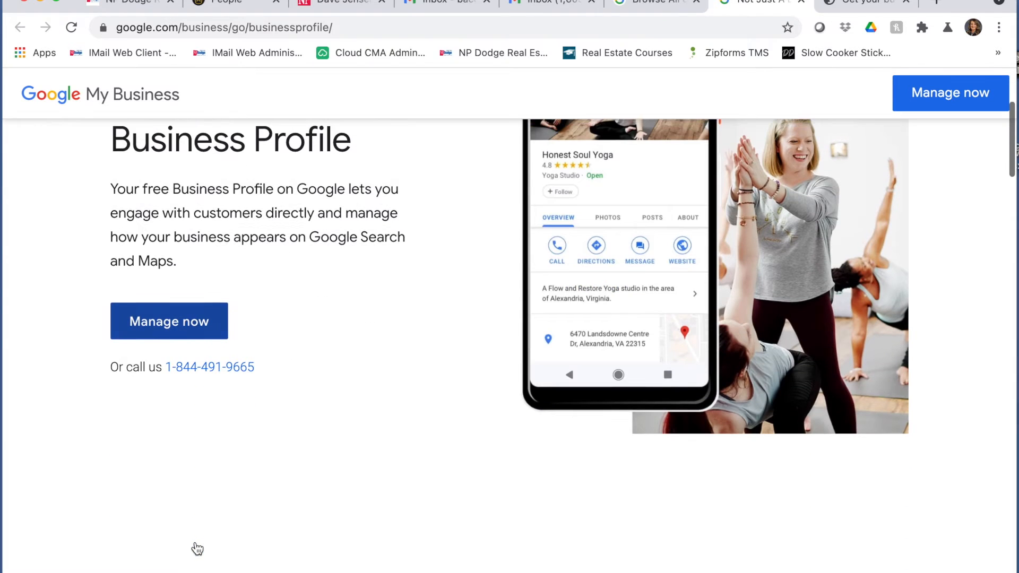
- Create a new business named with the agent's name plus 'NP Dodge Real Estate'
click(169, 324)
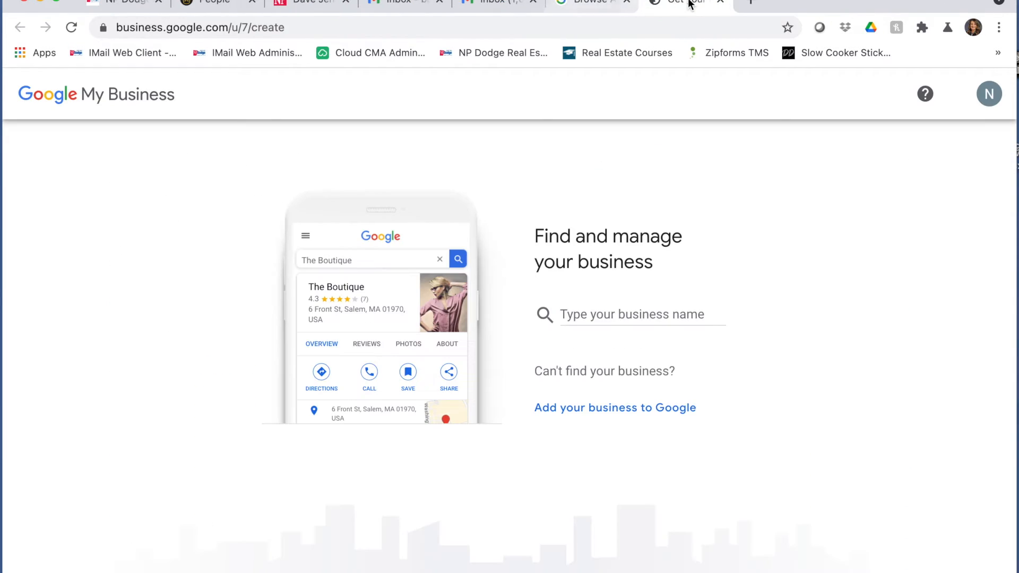
click(592, 313)
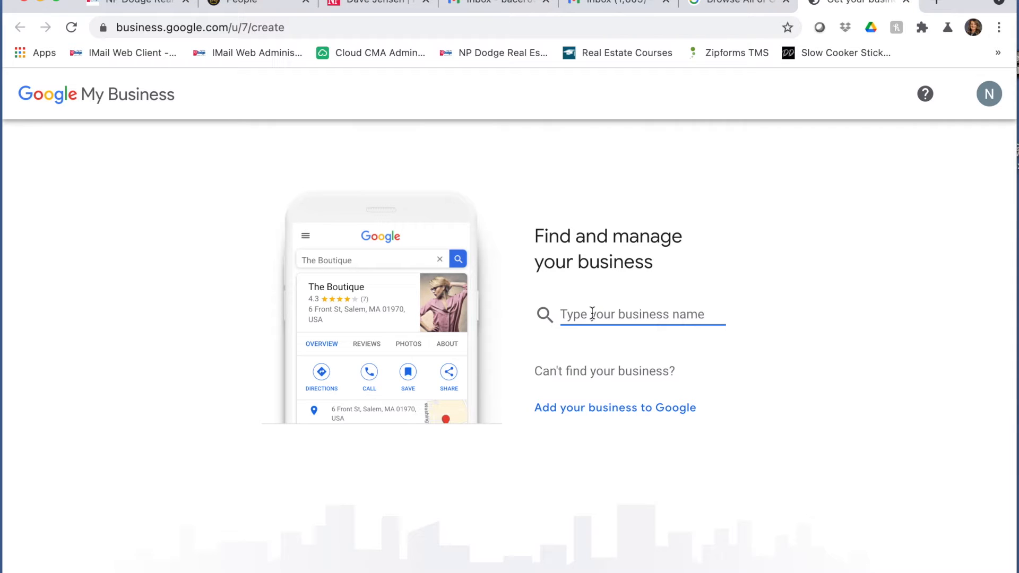
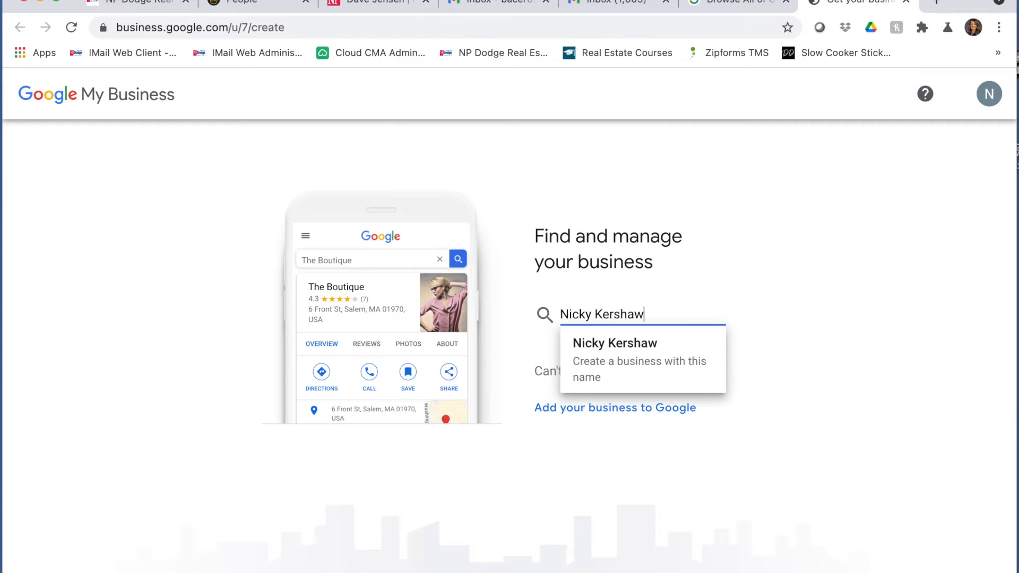
text( NP D)
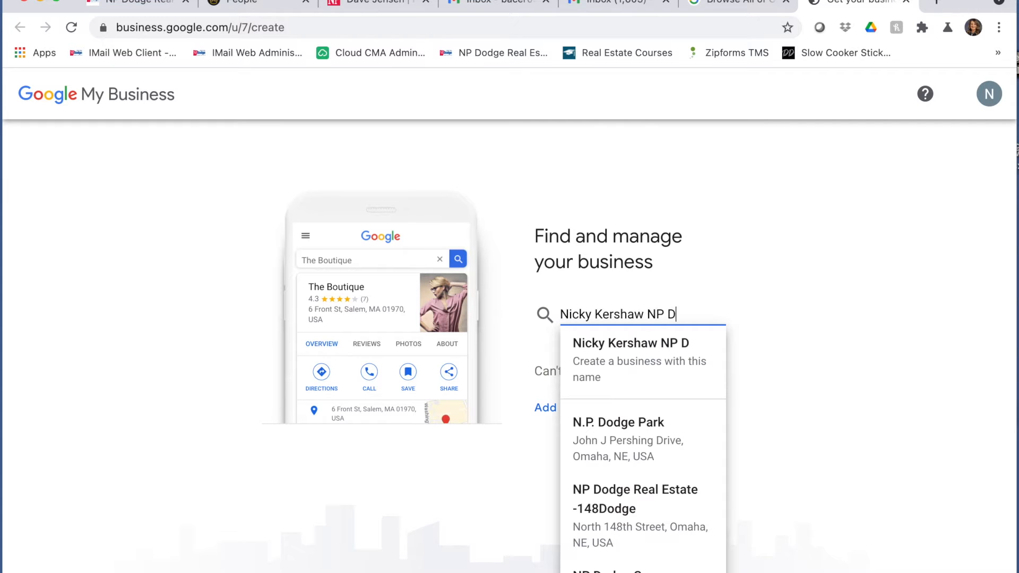
text(odge REal)
key(BackSpace)
key(BackSpace)
key(BackSpace)
text(eal Estate)
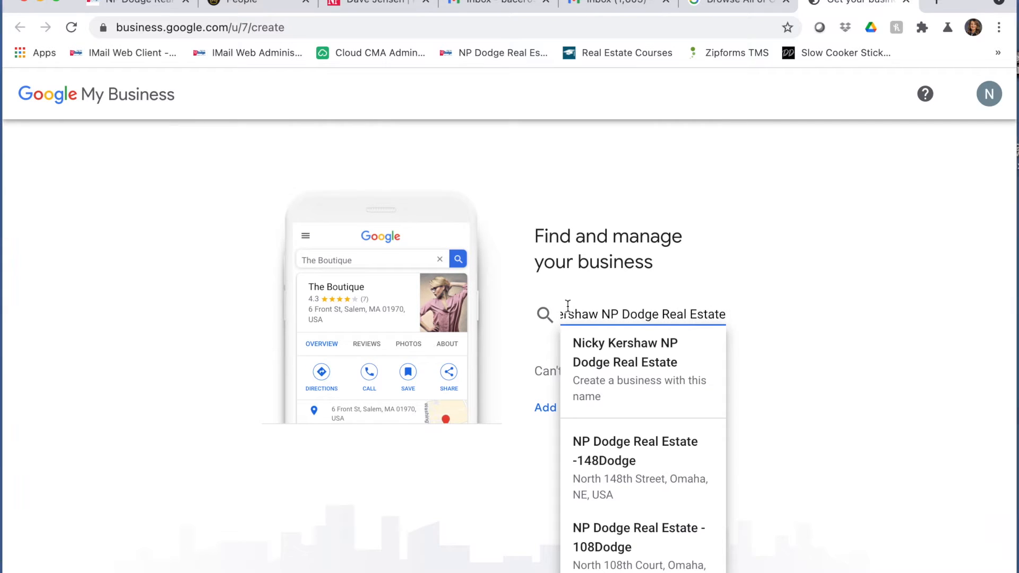
click(609, 354)
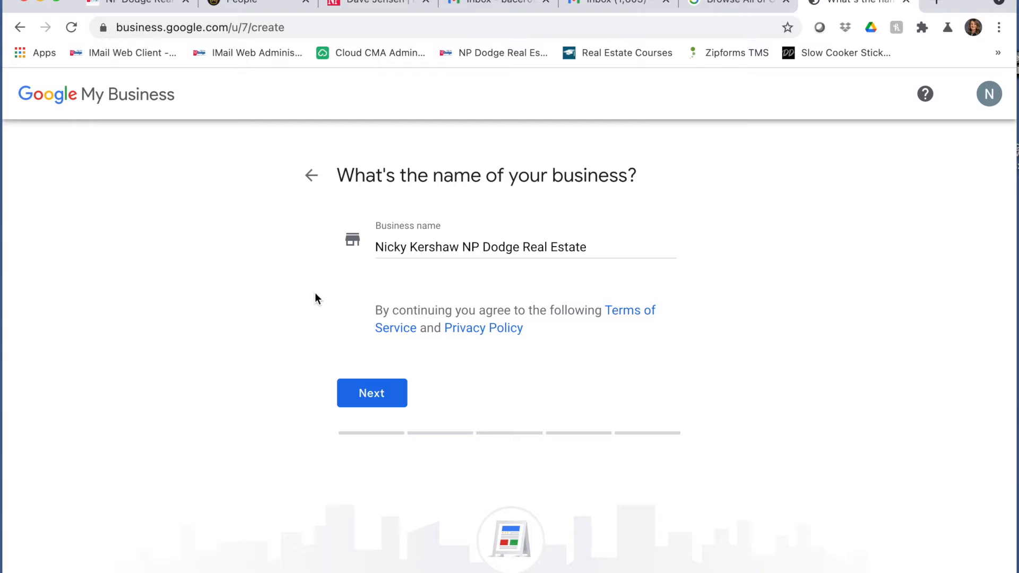
- Choose 'Real estate agents' as the category and answer Yes to adding a visitable location
click(386, 396)
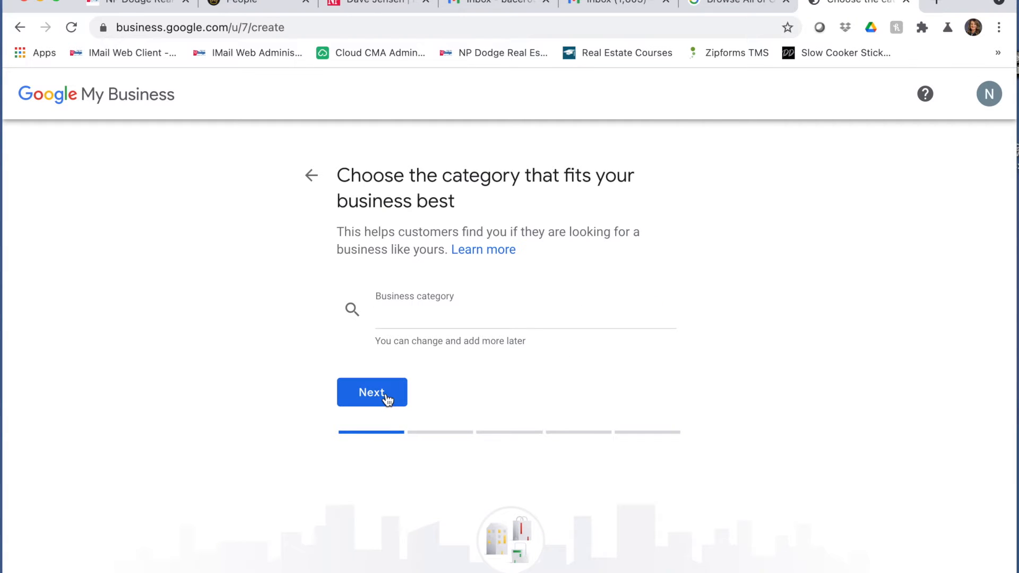
click(428, 319)
text(Real Estate)
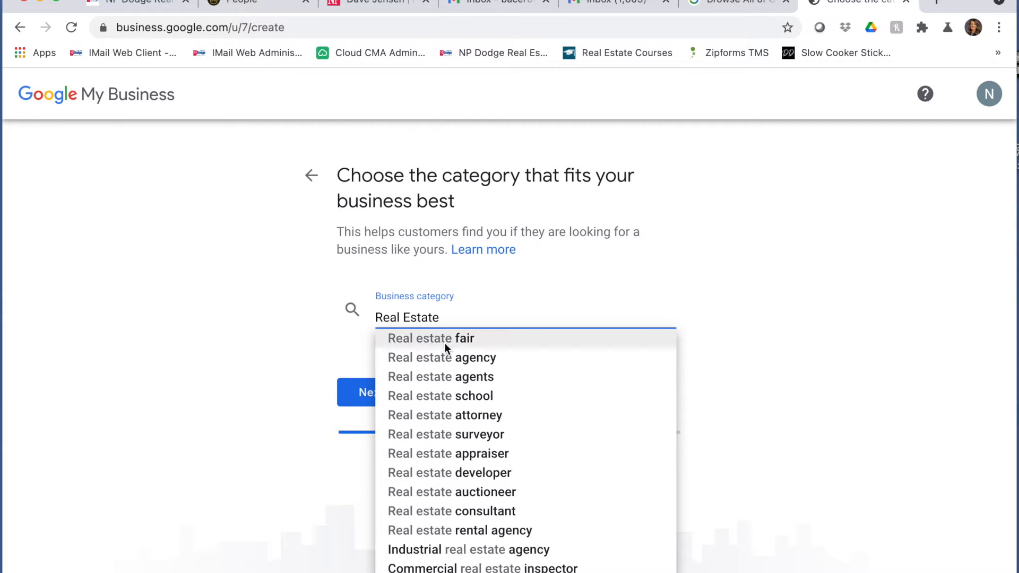
click(458, 377)
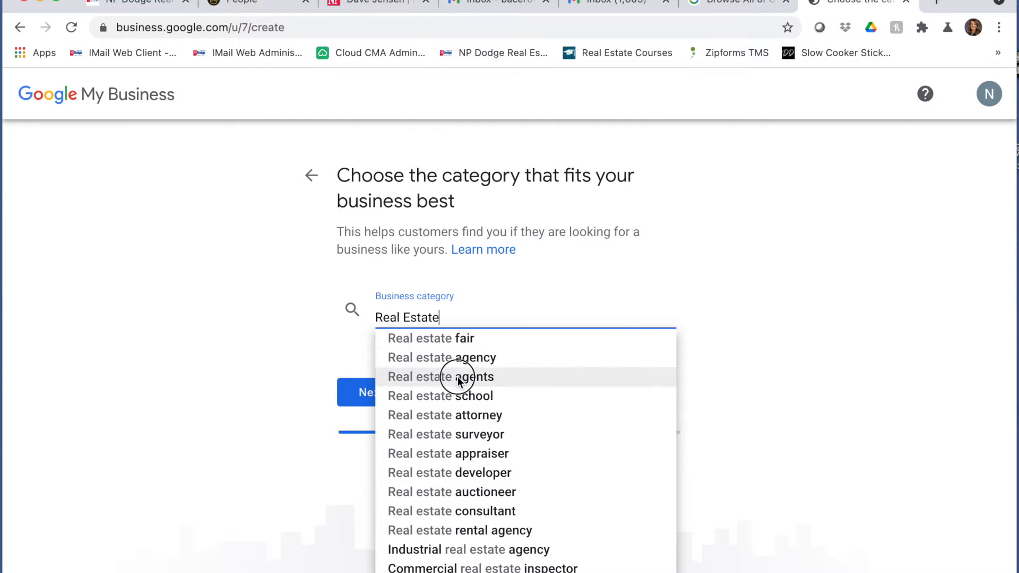
click(377, 394)
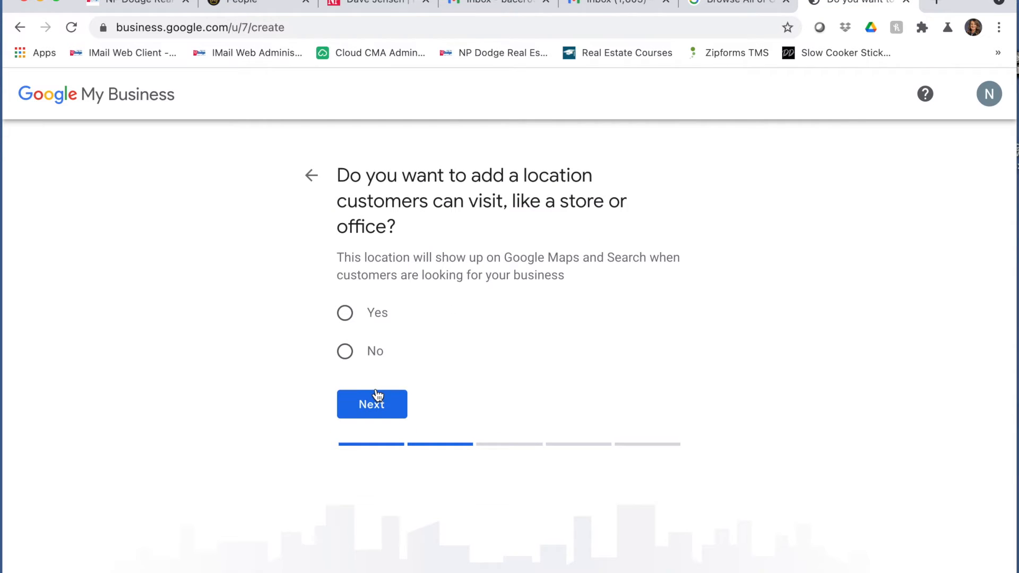
click(345, 314)
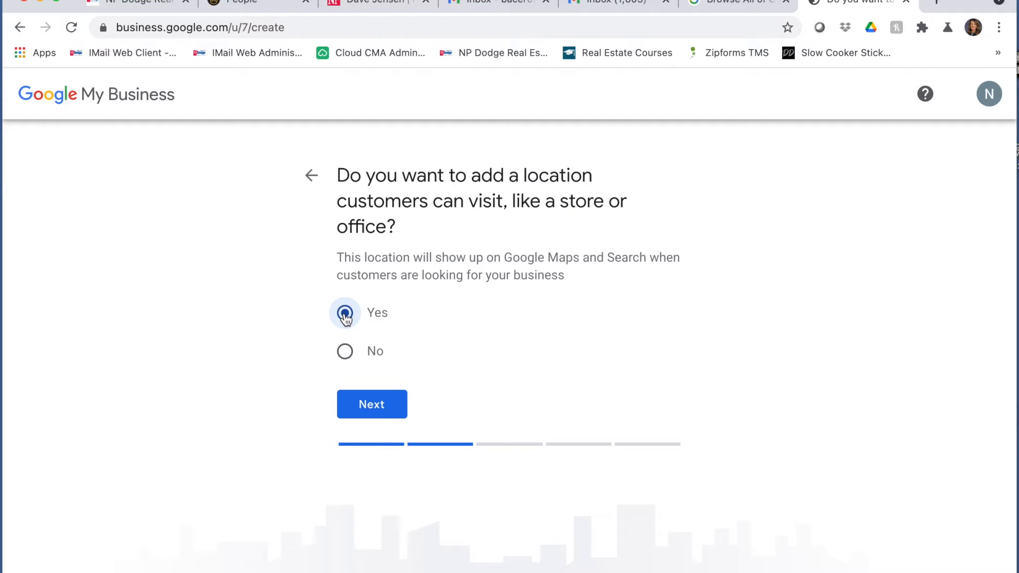
- Enter the Omaha office street address from the autocomplete suggestion and continue
click(368, 404)
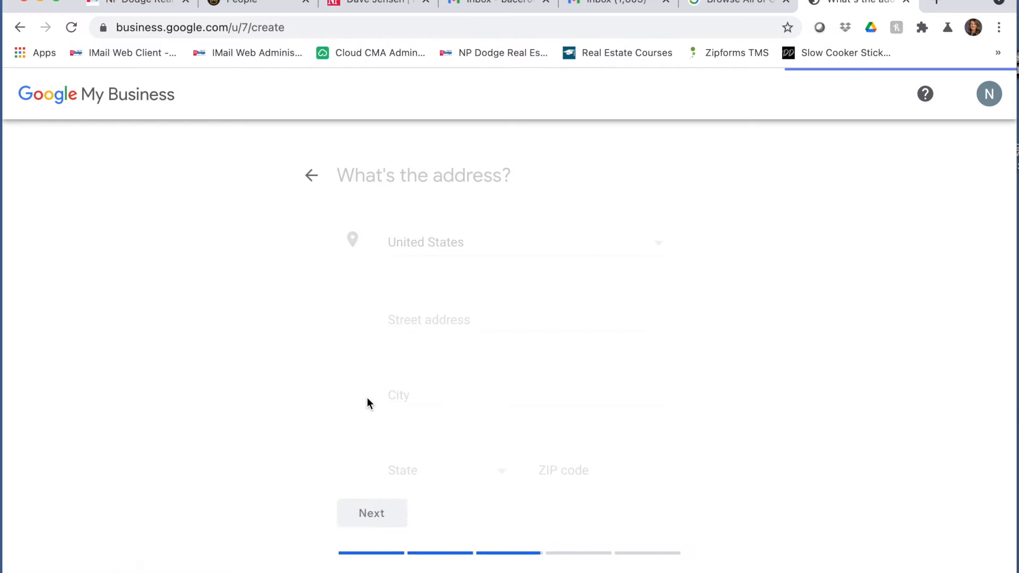
click(439, 312)
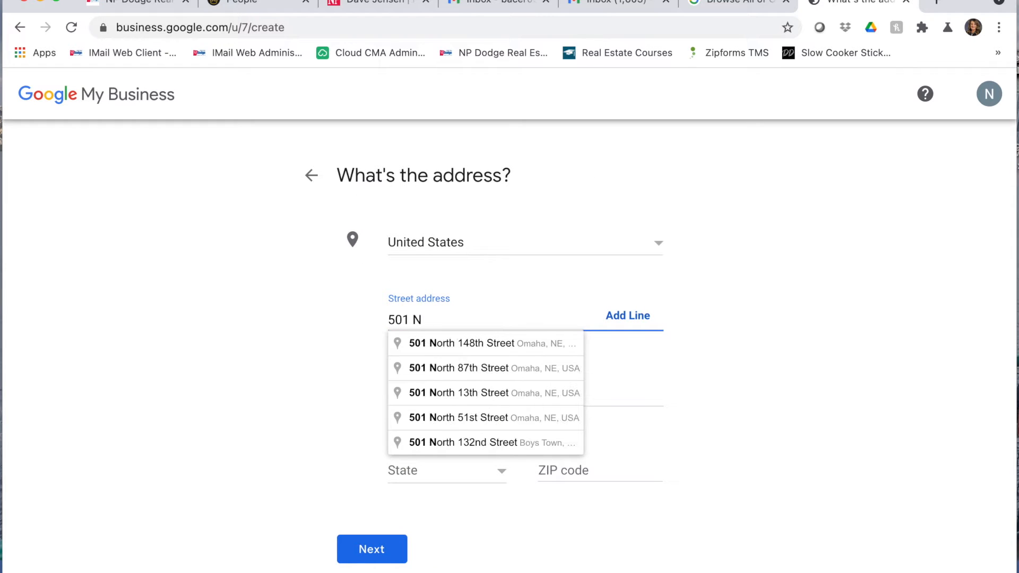
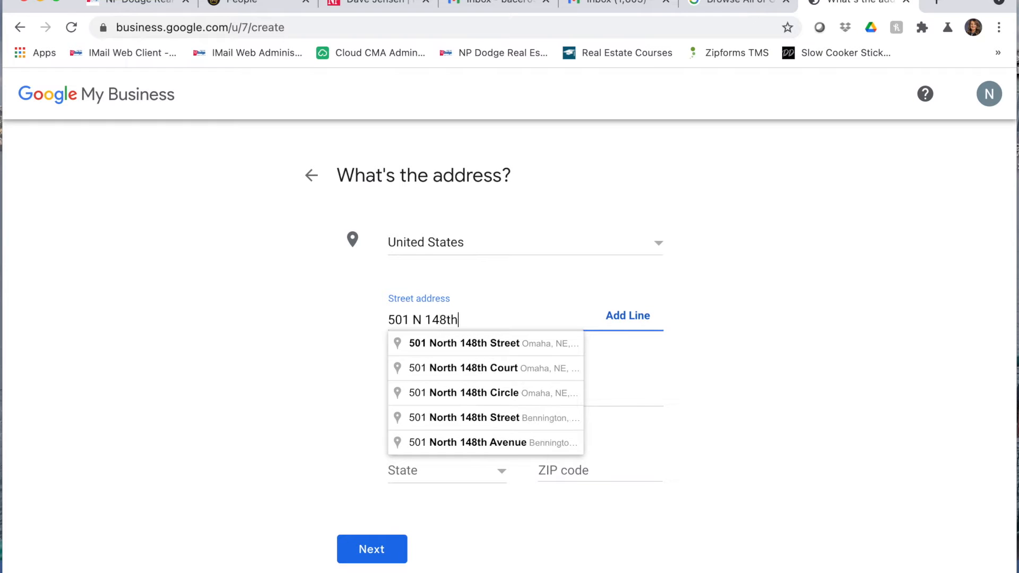
click(462, 343)
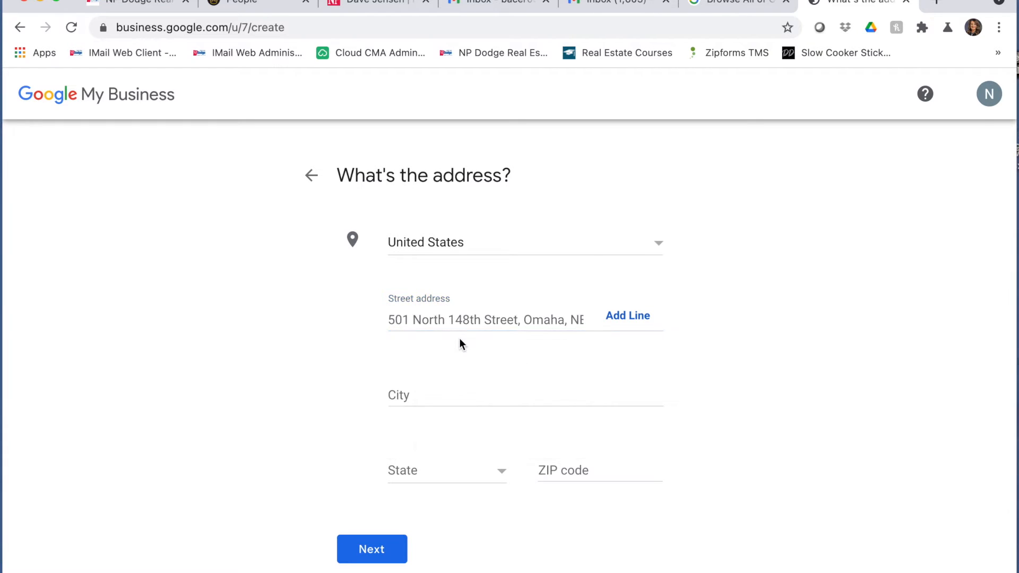
click(383, 551)
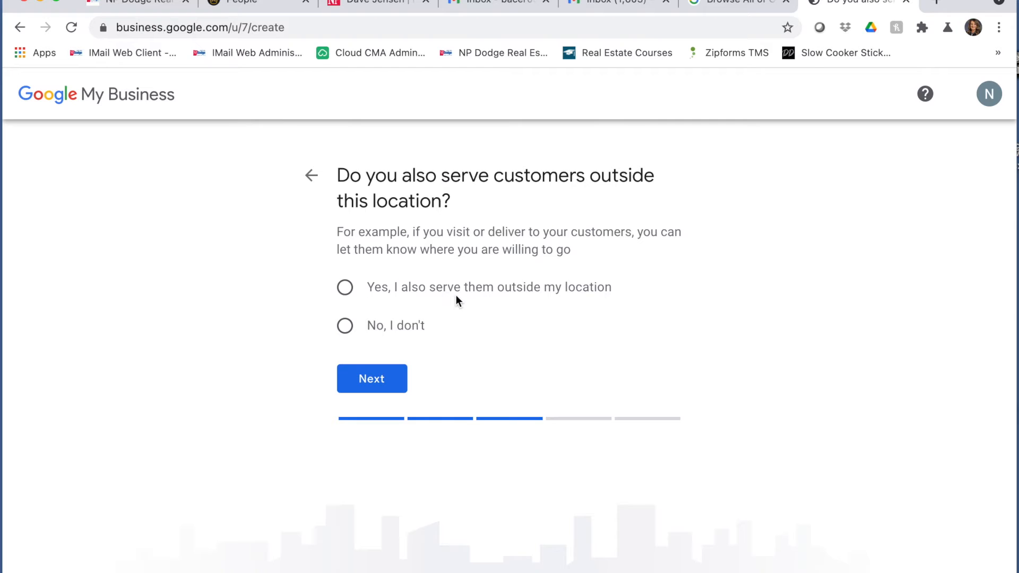
- Answer Yes to serving customers elsewhere and add Omaha, Blair and Fremont, NE as service areas
click(345, 287)
click(371, 382)
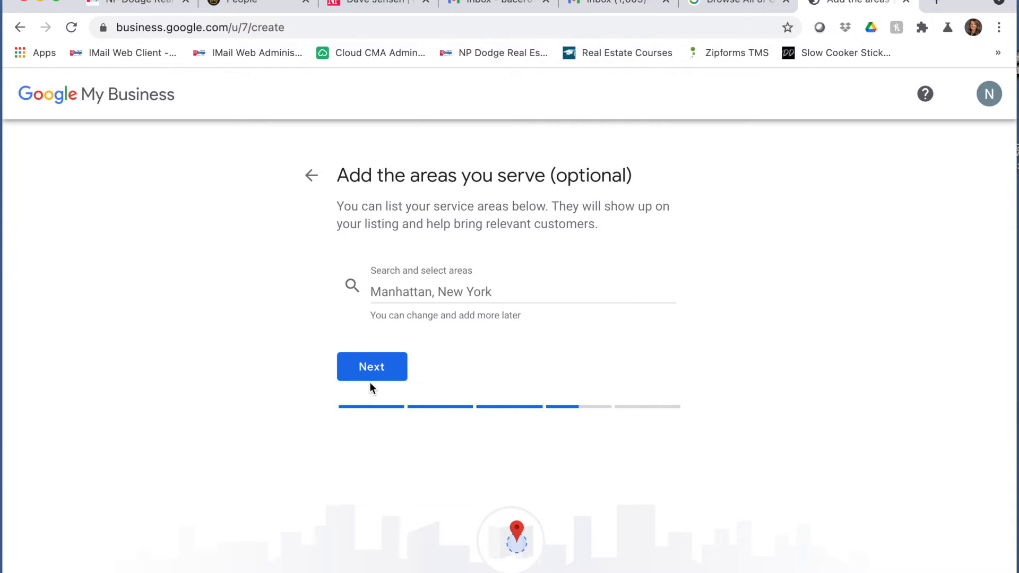
click(409, 294)
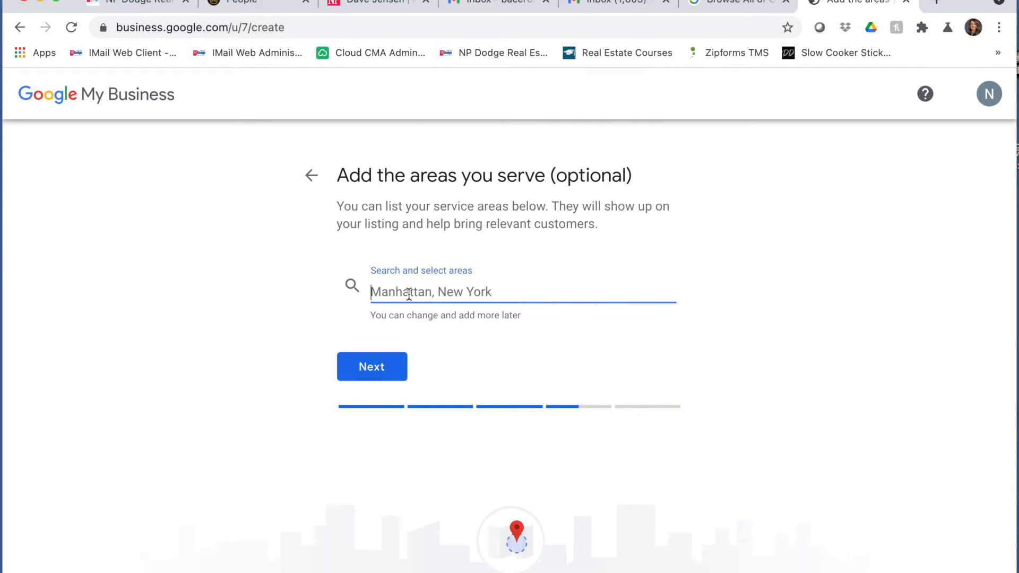
text(Omaha)
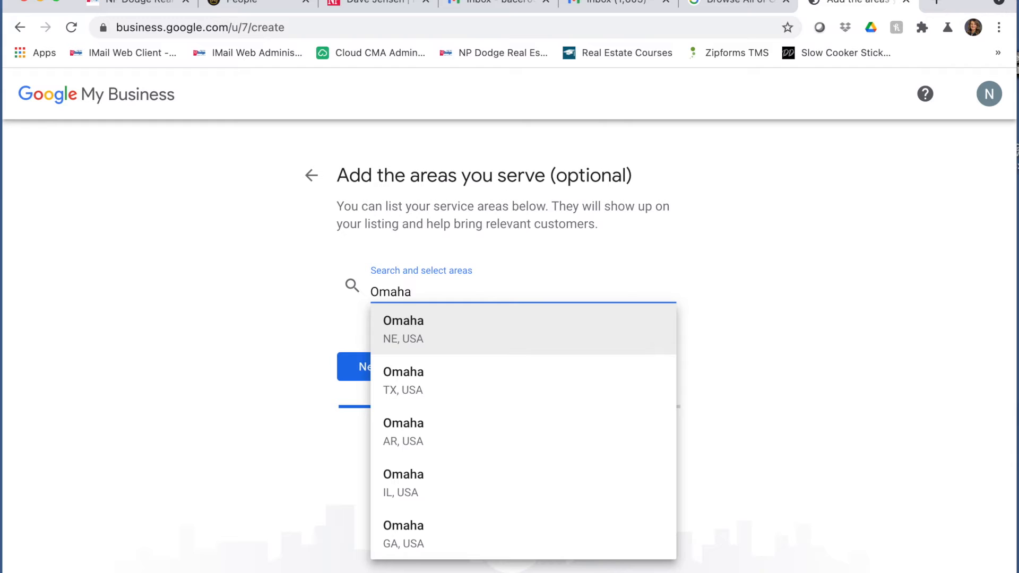
click(421, 323)
text(Co)
key(BackSpace)
key(BackSpace)
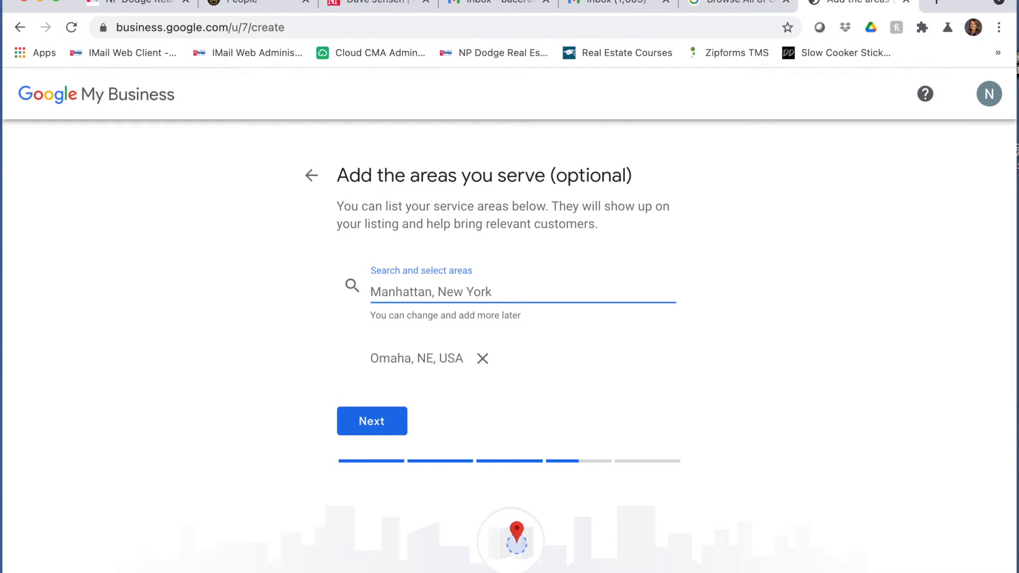
text(Blair)
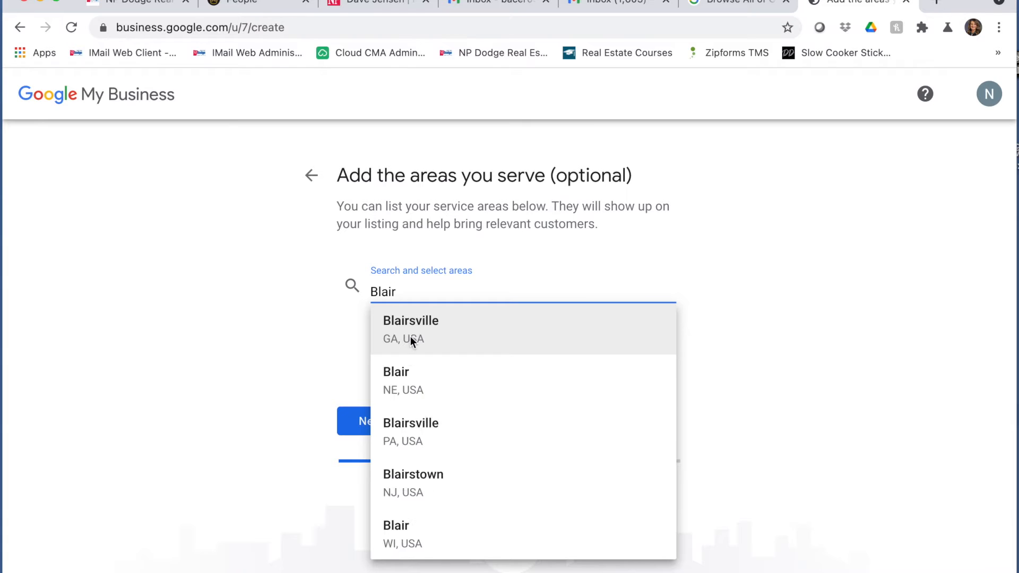
click(402, 388)
text(Fremont)
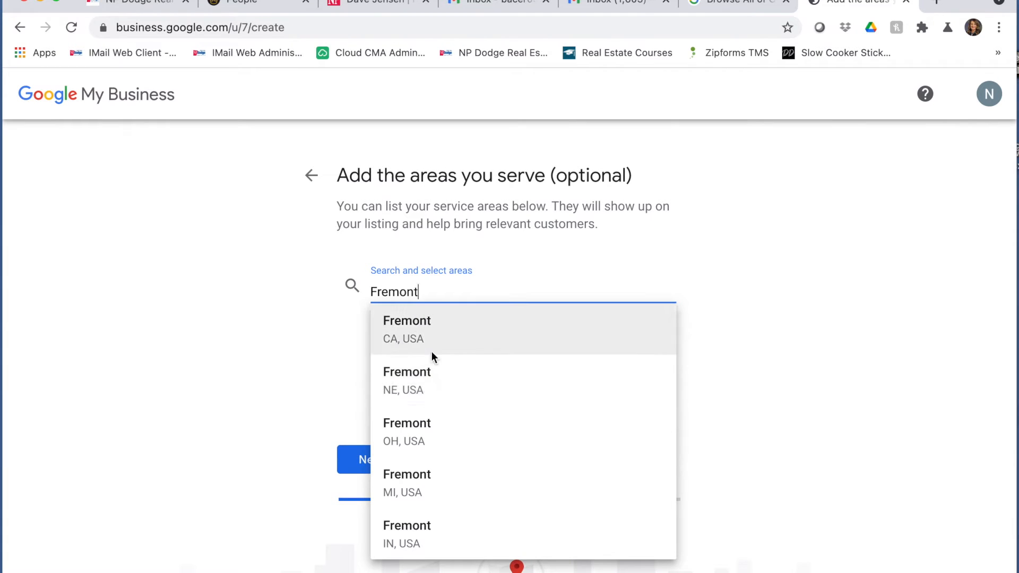
click(425, 386)
- Add Elkhorn, Bennington and Papillion, NE as service areas
text(Elkhorn)
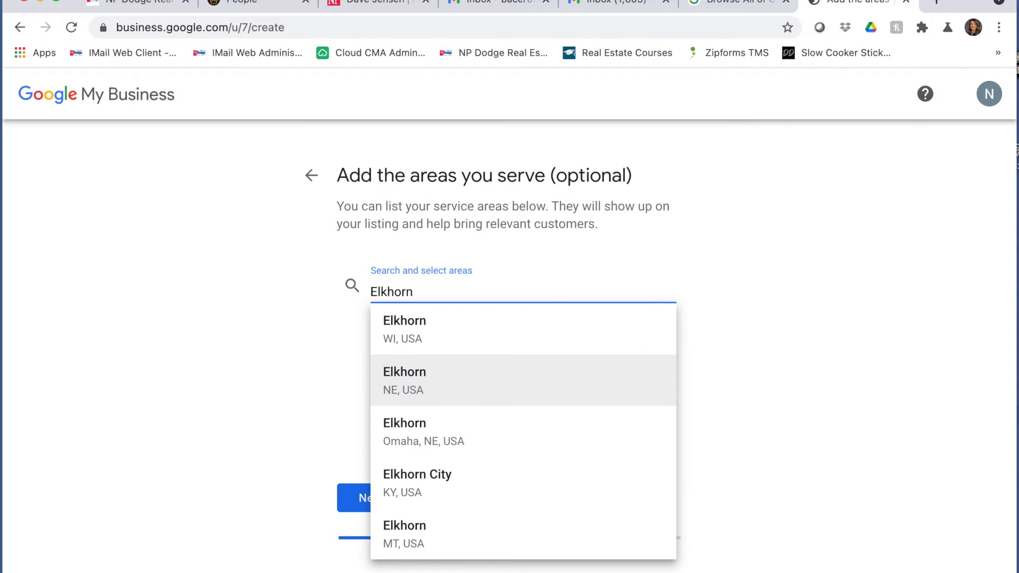
click(435, 390)
text(Bennington)
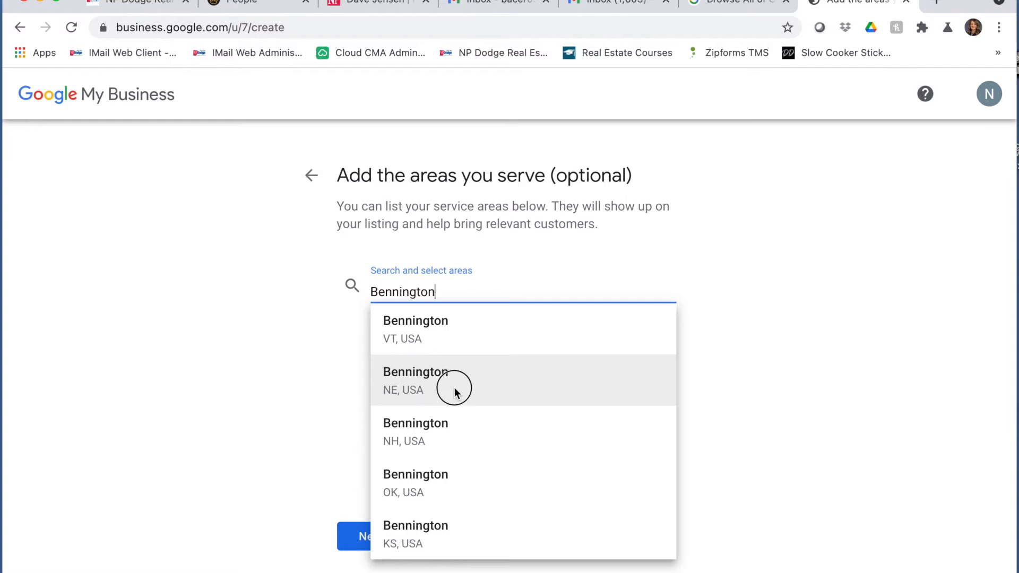
click(455, 388)
text(S)
key(BackSpace)
text(Papill)
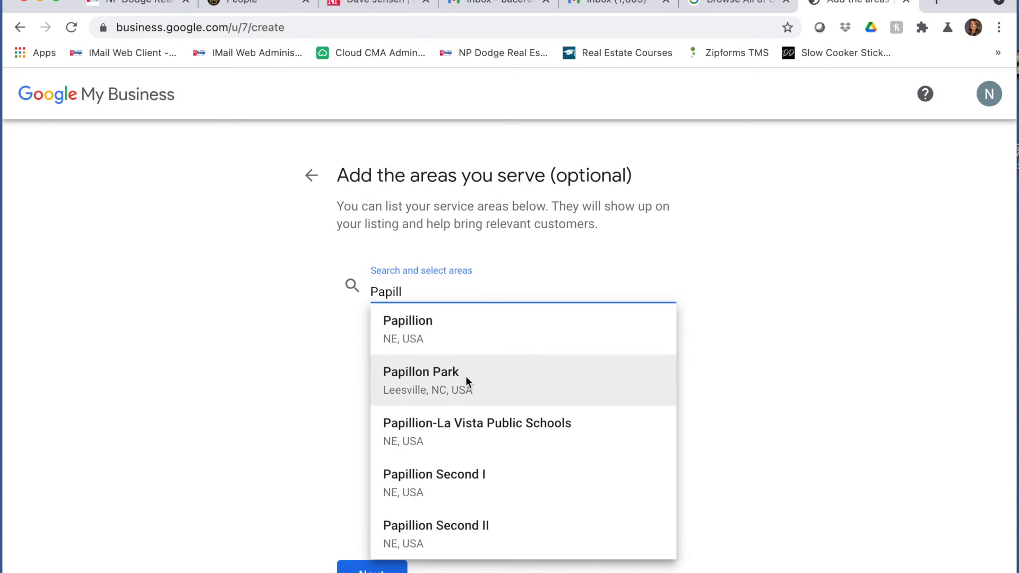
click(449, 342)
- Add Bellevue, La Vista and Gretna, NE as service areas and continue
text(Belle)
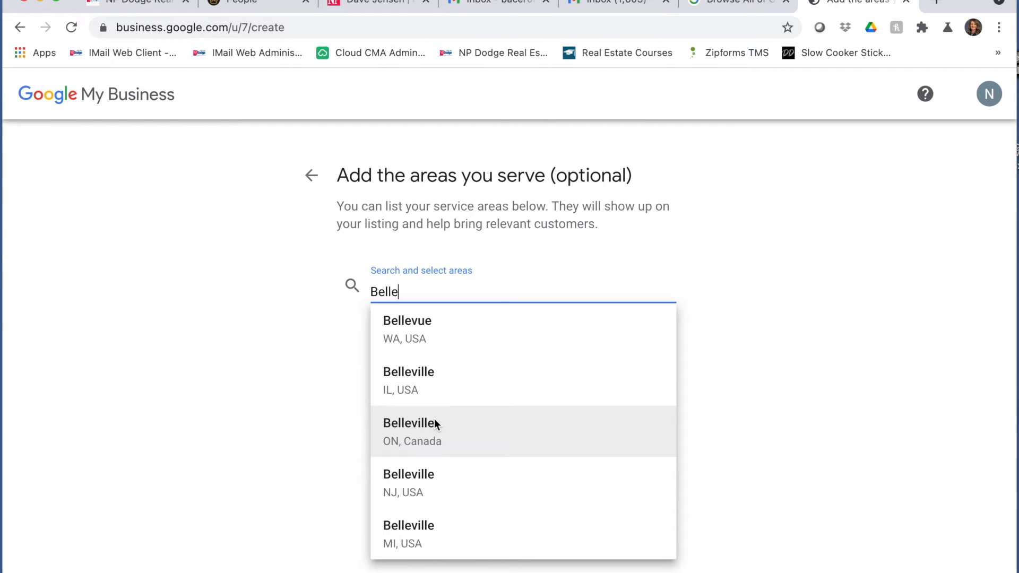
text(vue)
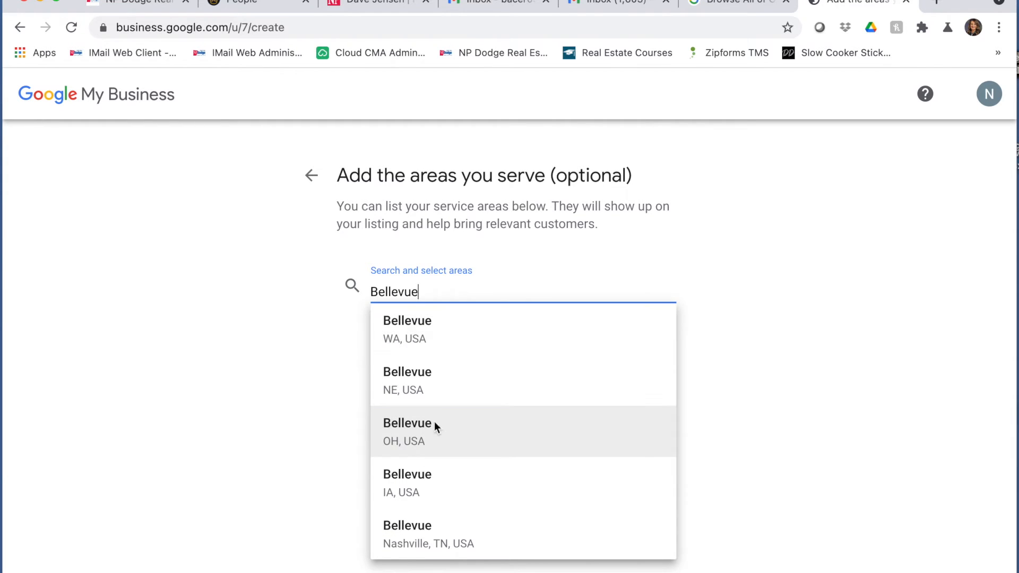
click(420, 390)
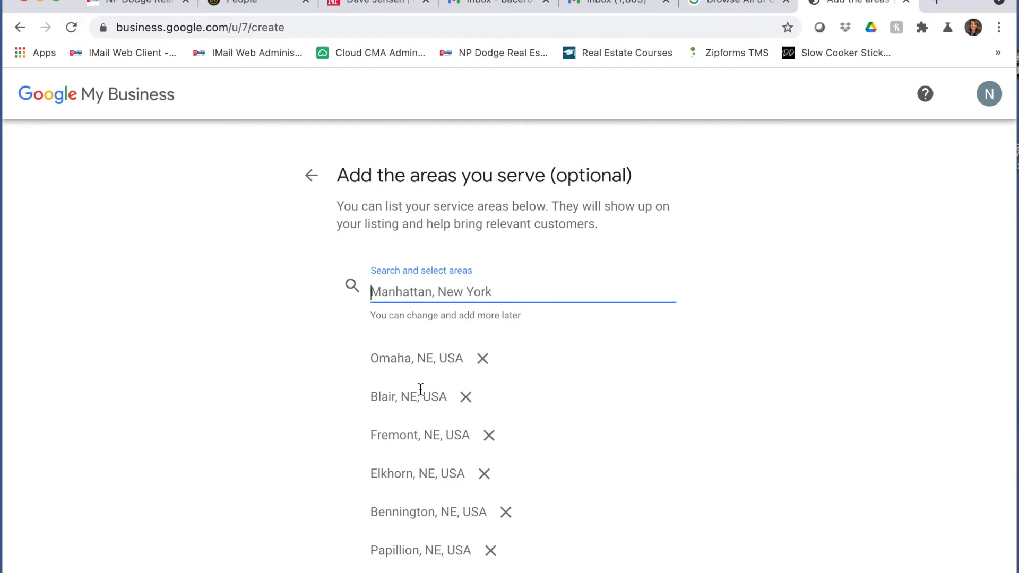
text(La )
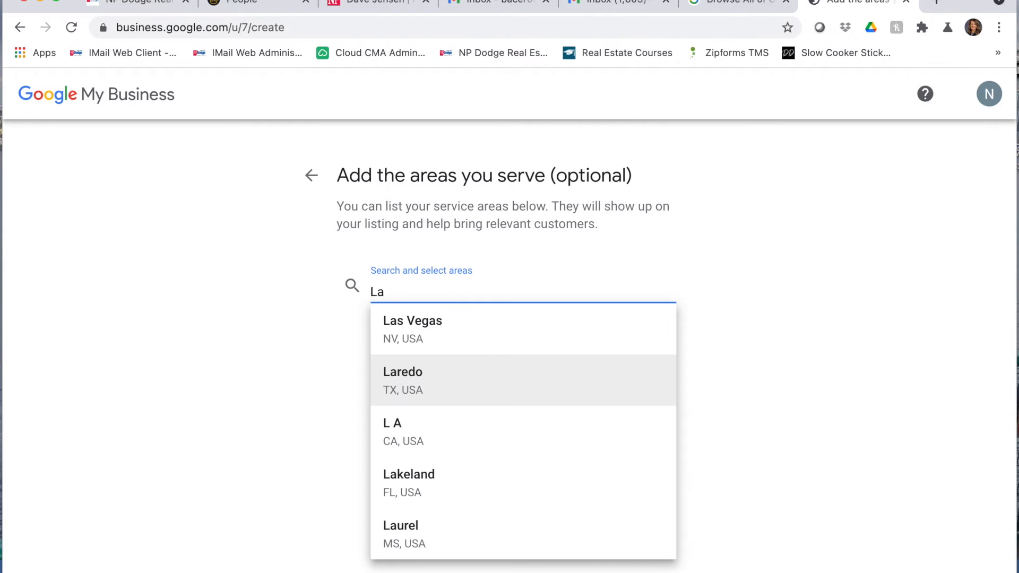
text(Vista)
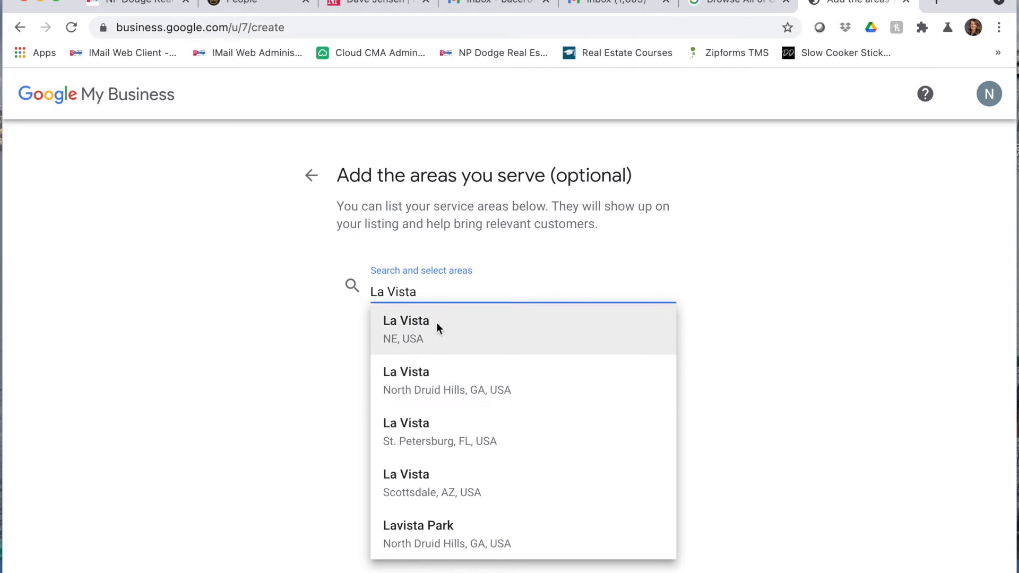
click(439, 326)
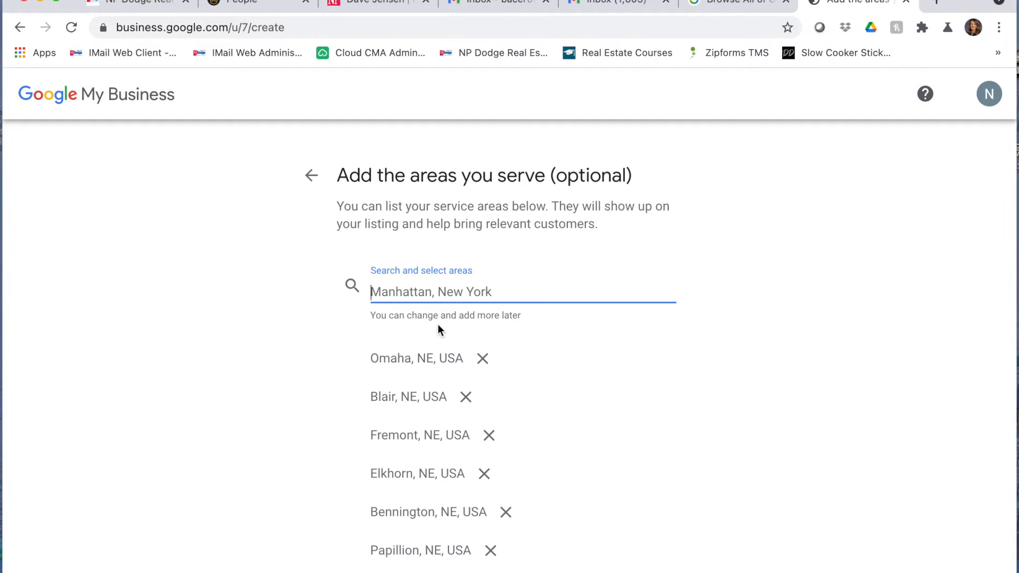
text(Gretn)
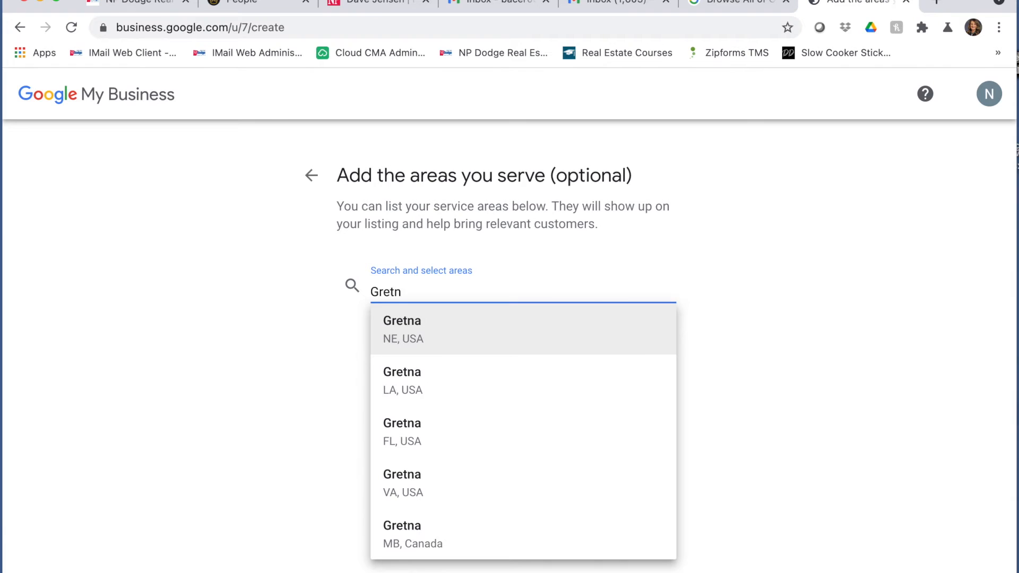
click(448, 329)
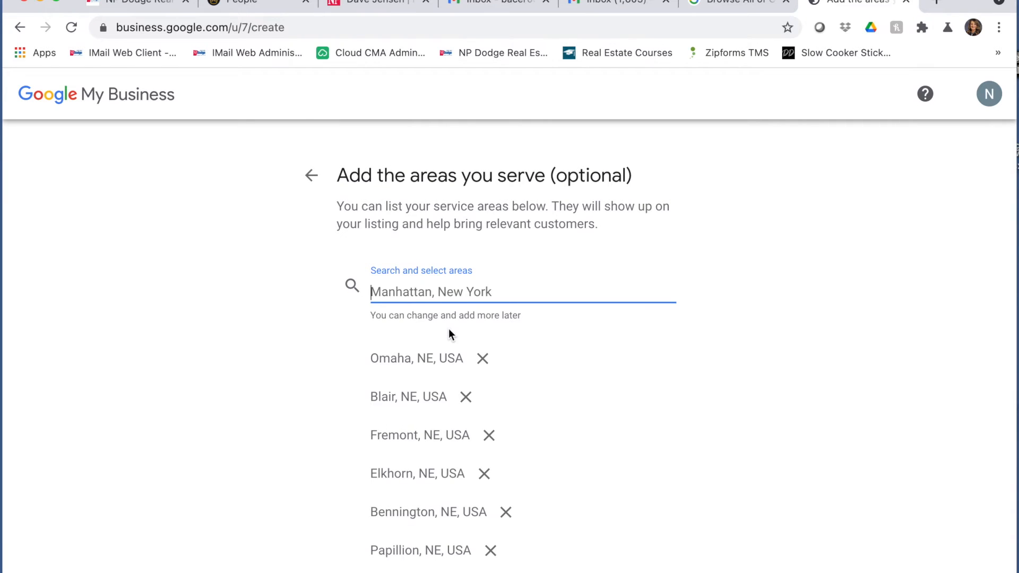
scroll(448, 329, down, 3)
scroll(448, 330, down, 2)
click(378, 440)
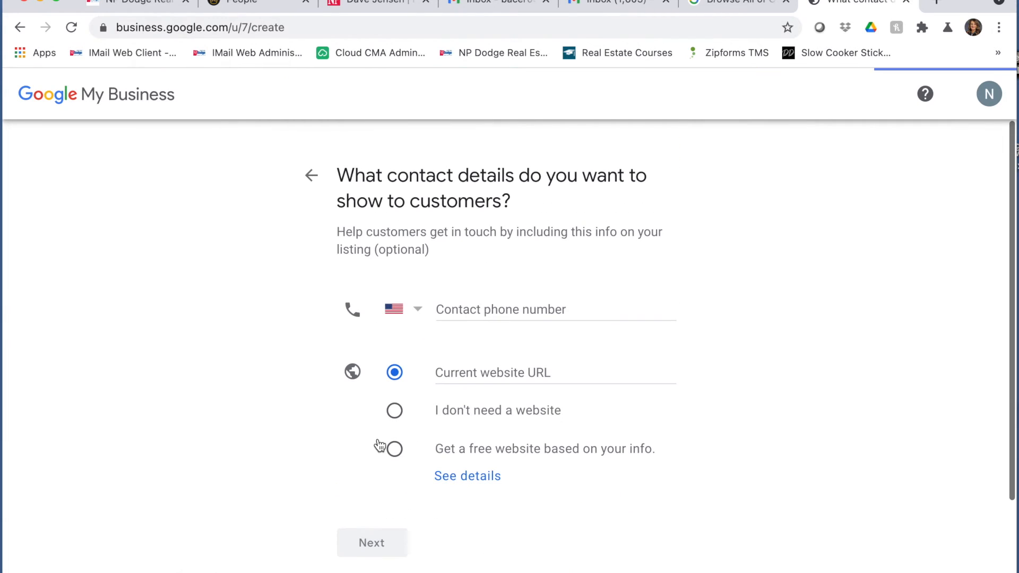
- Enter the agent's contact phone number and website address, then continue
click(502, 307)
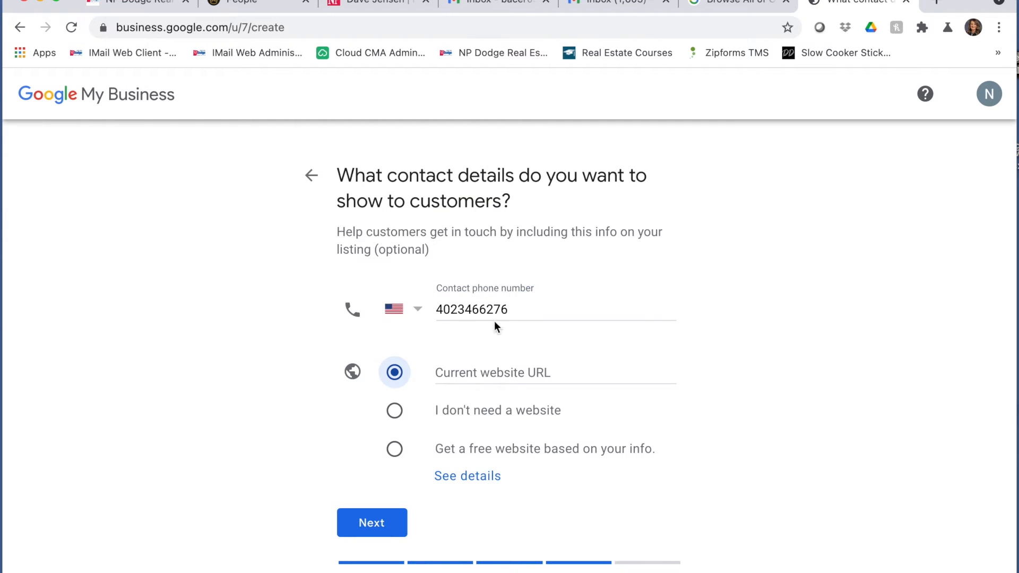
click(502, 368)
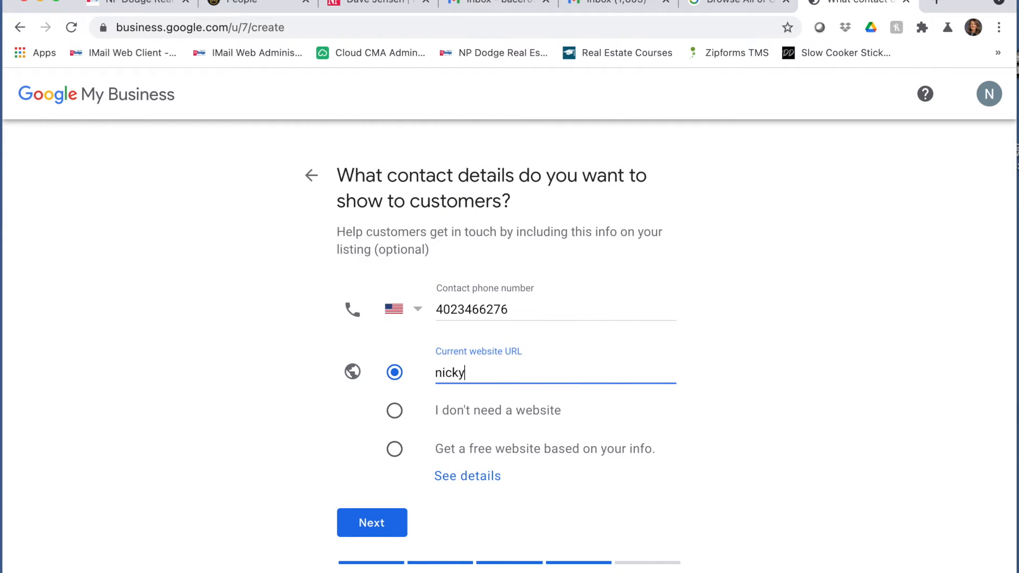
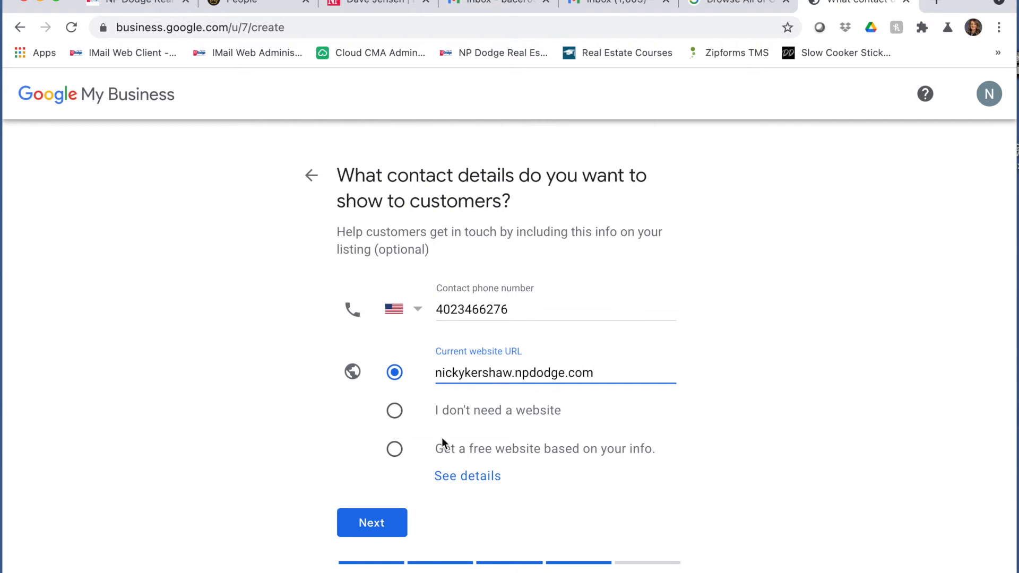
click(389, 522)
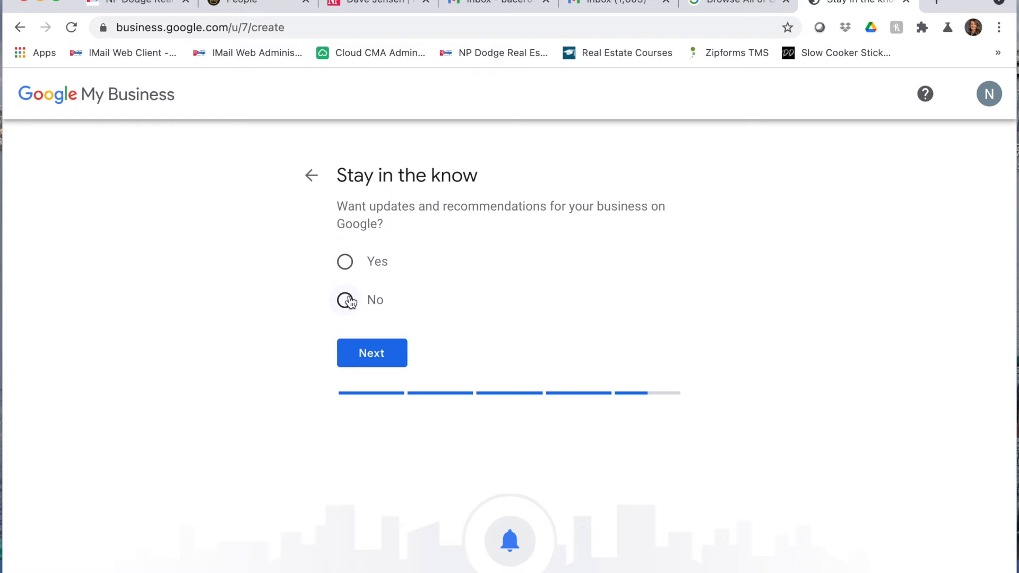
- Answer Yes to receiving business updates and finish creating the listing
click(347, 263)
click(366, 347)
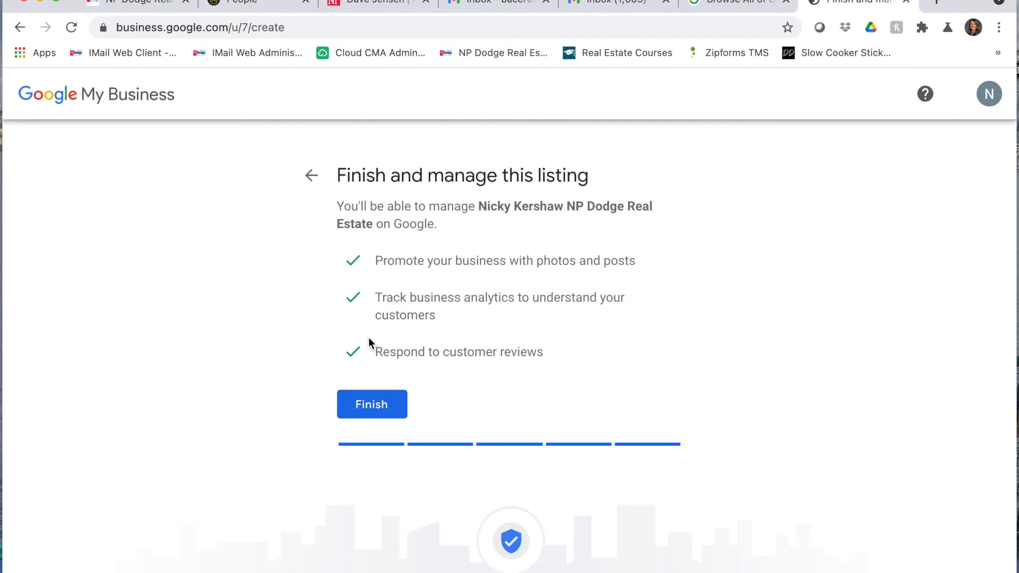
click(370, 399)
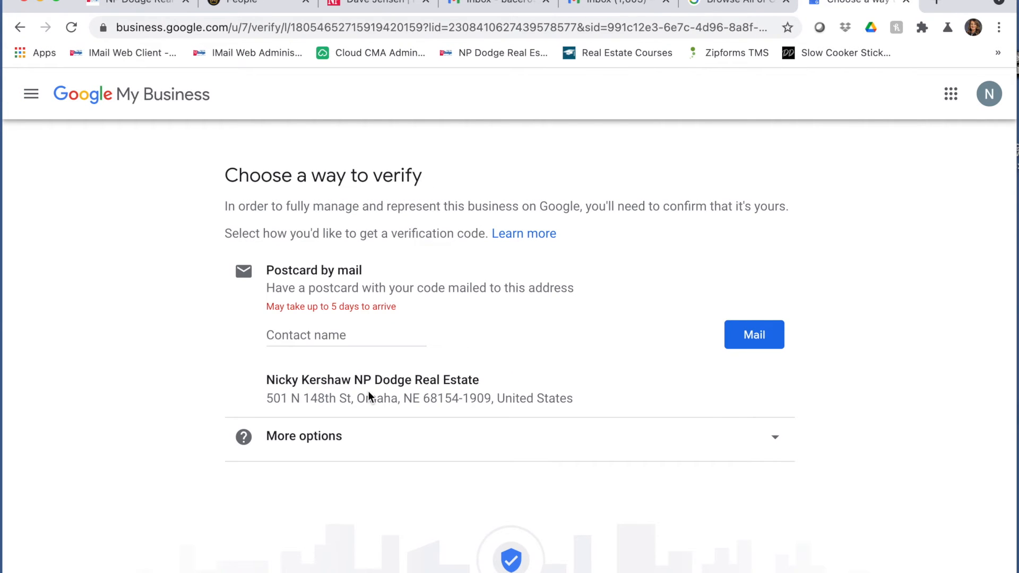
- Request a verification postcard by mail addressed to the agent and continue
click(328, 335)
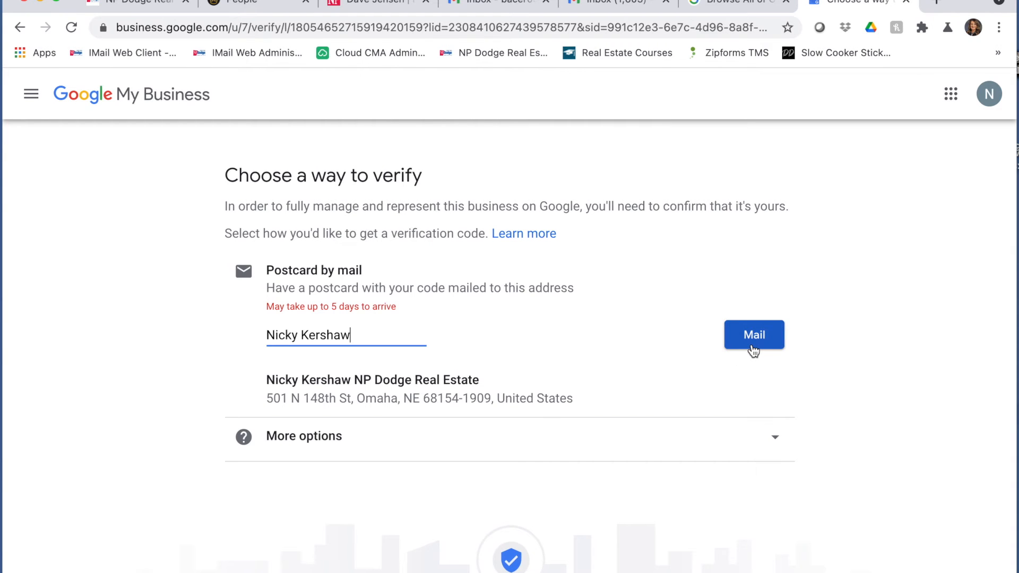
click(770, 435)
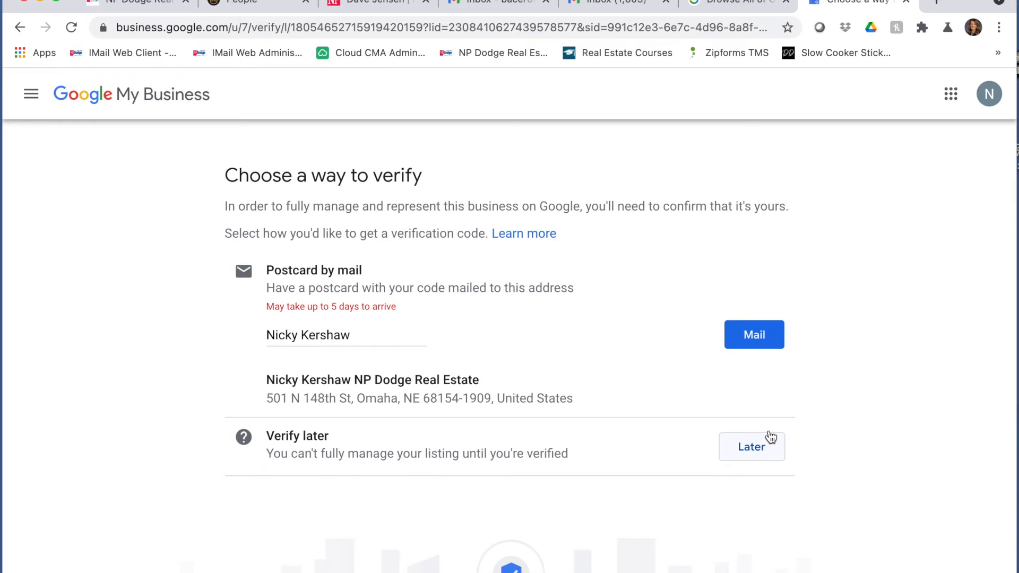
click(739, 336)
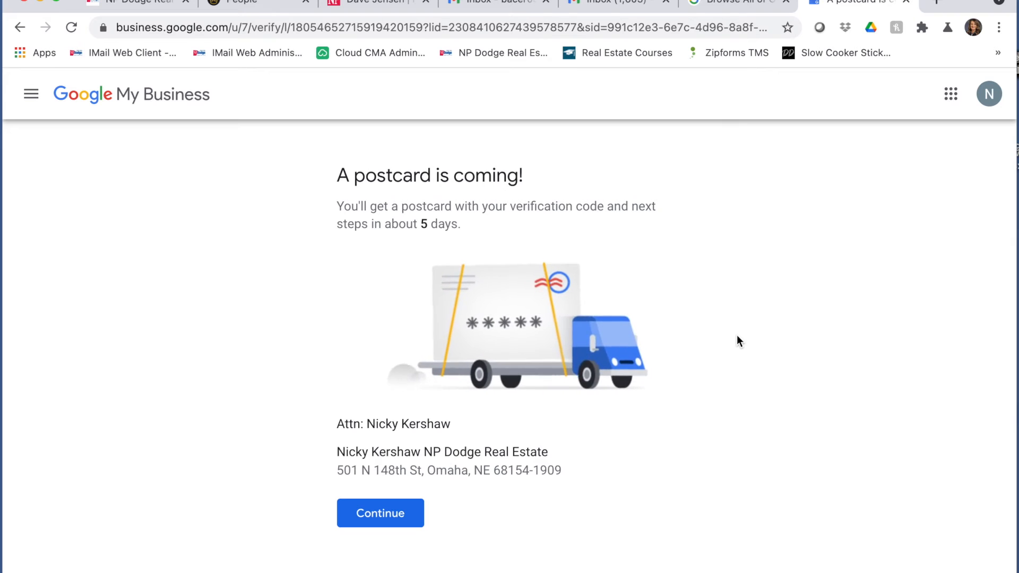
click(392, 515)
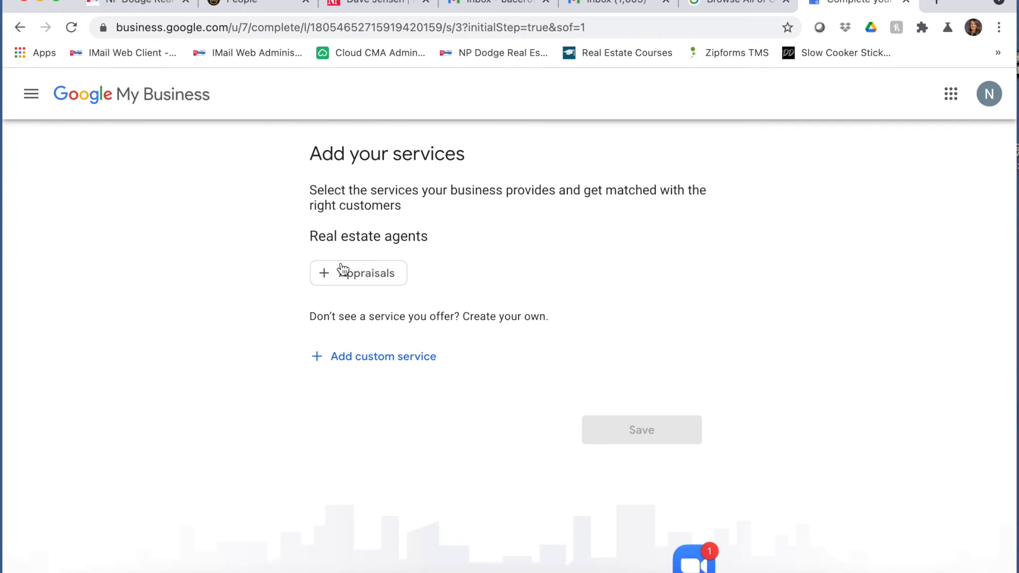
- Add 'First Time Buyers' as a custom service and save the services
click(350, 356)
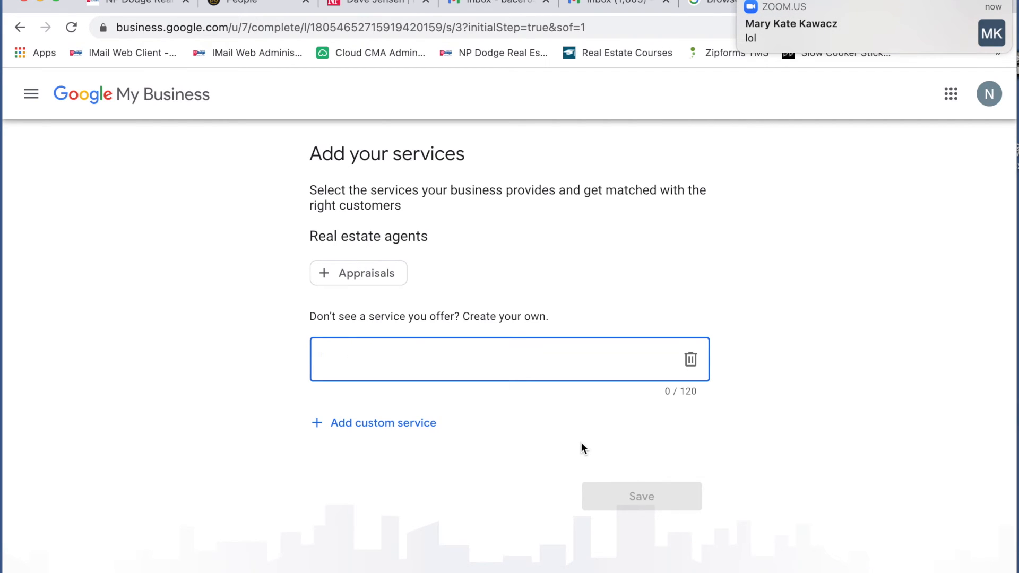
text(Buyers)
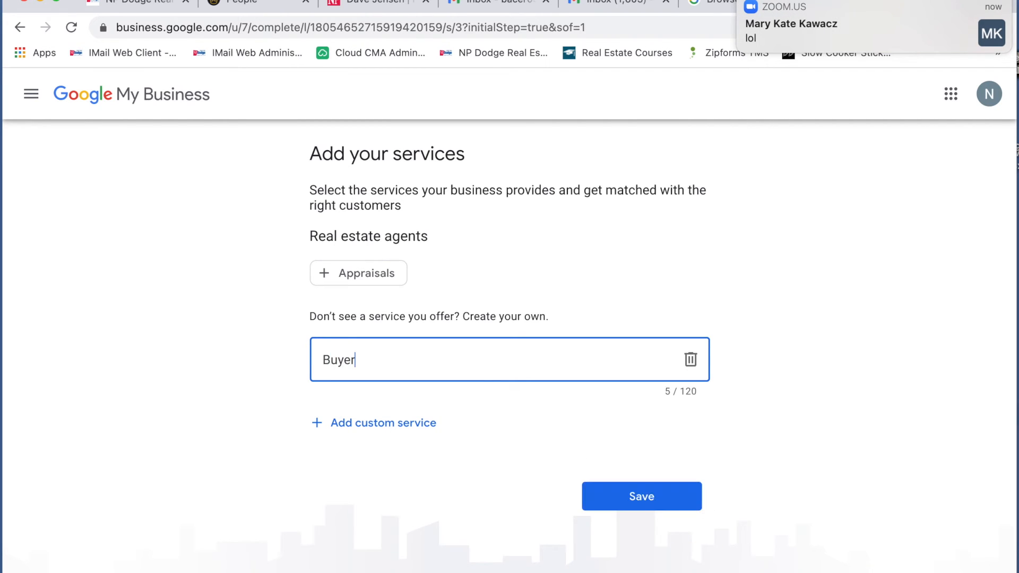
key(BackSpace)
text(First Time Buyer)
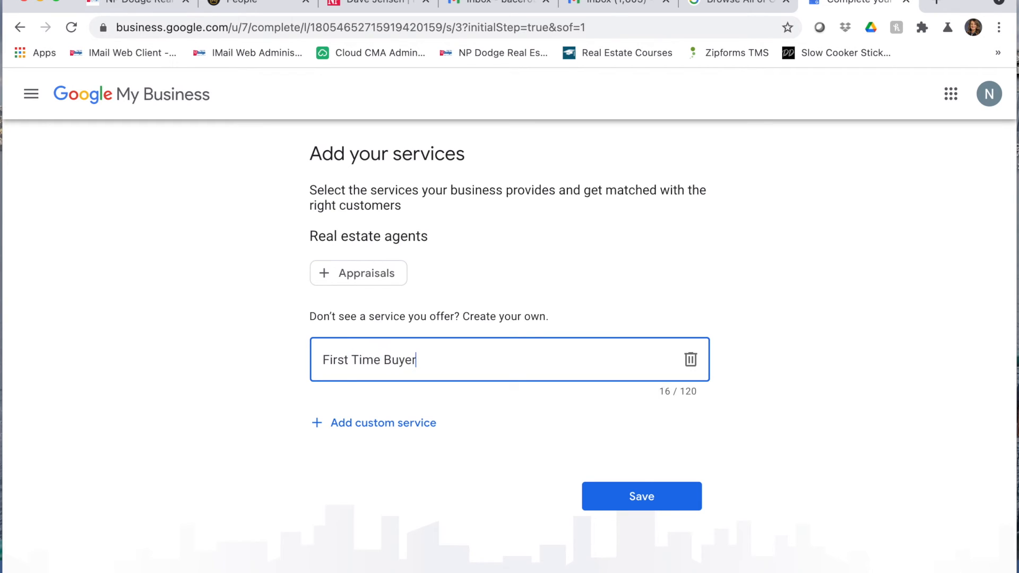
click(658, 491)
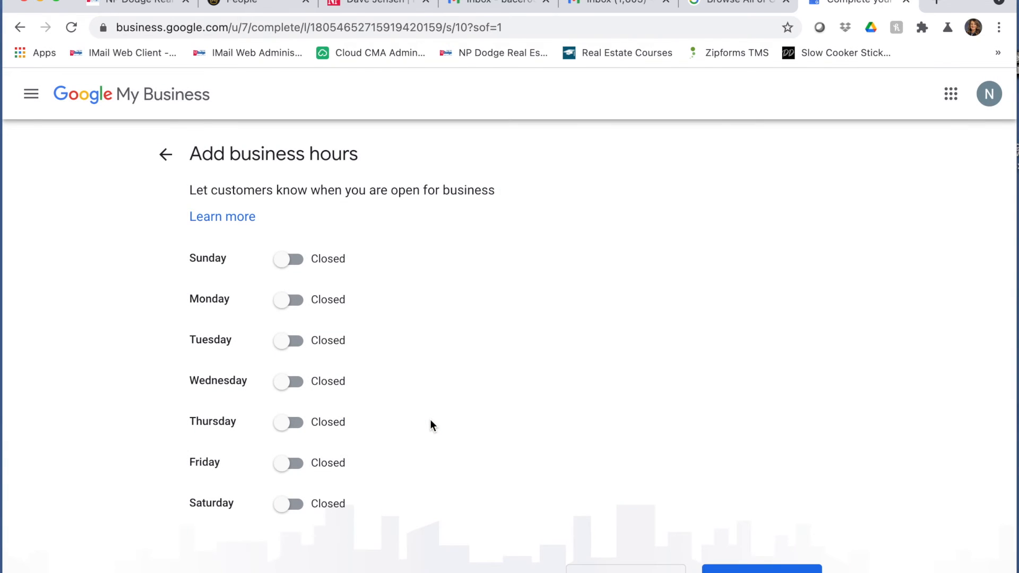
- Mark every day from Sunday to Saturday as open
click(296, 260)
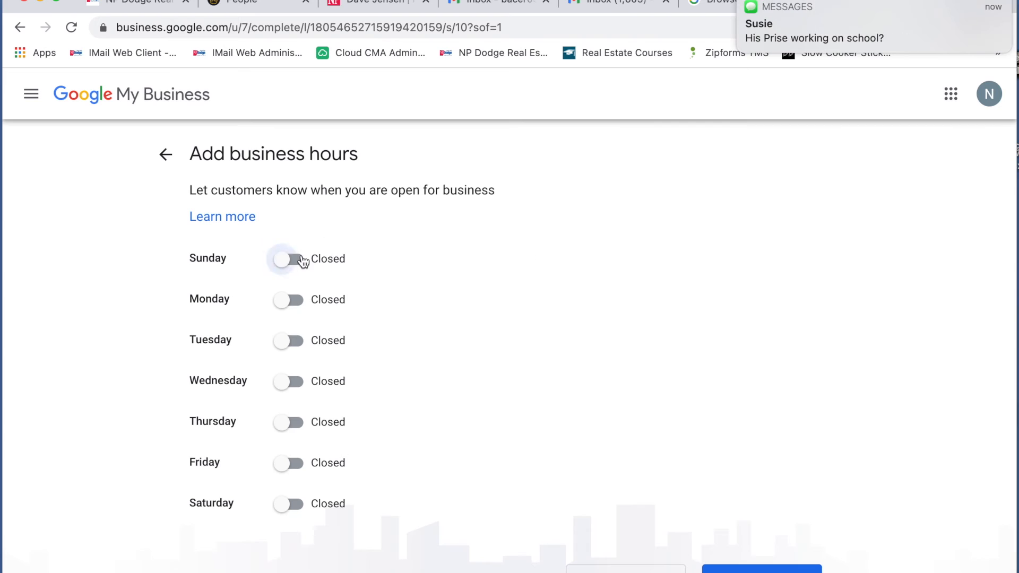
click(295, 300)
click(293, 340)
click(292, 381)
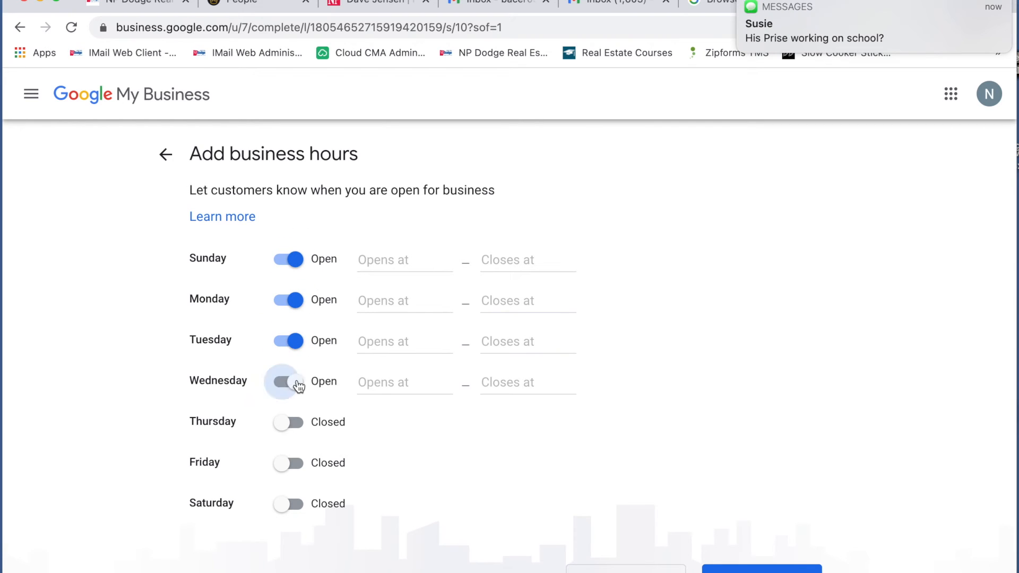
click(298, 429)
click(295, 465)
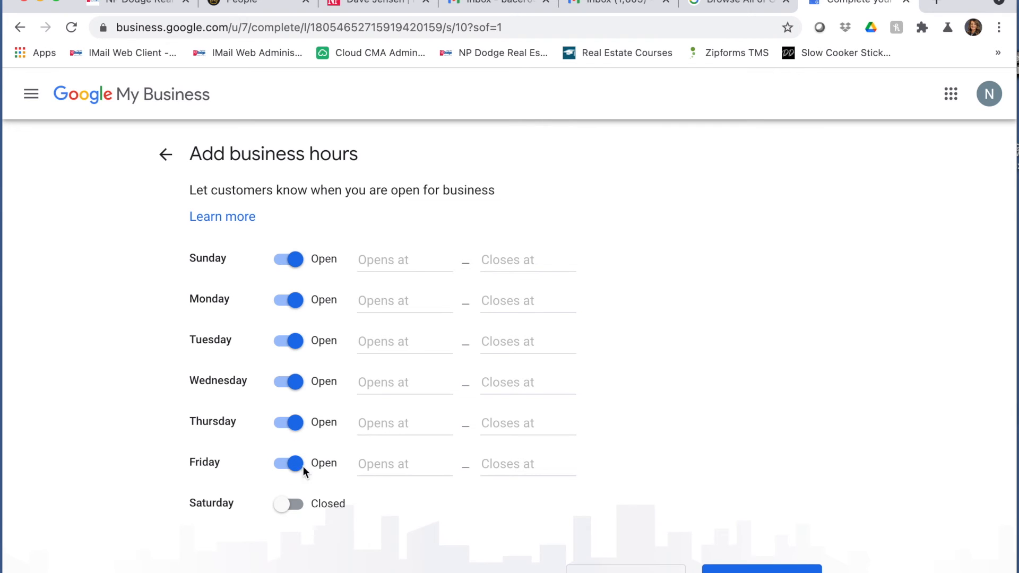
click(296, 504)
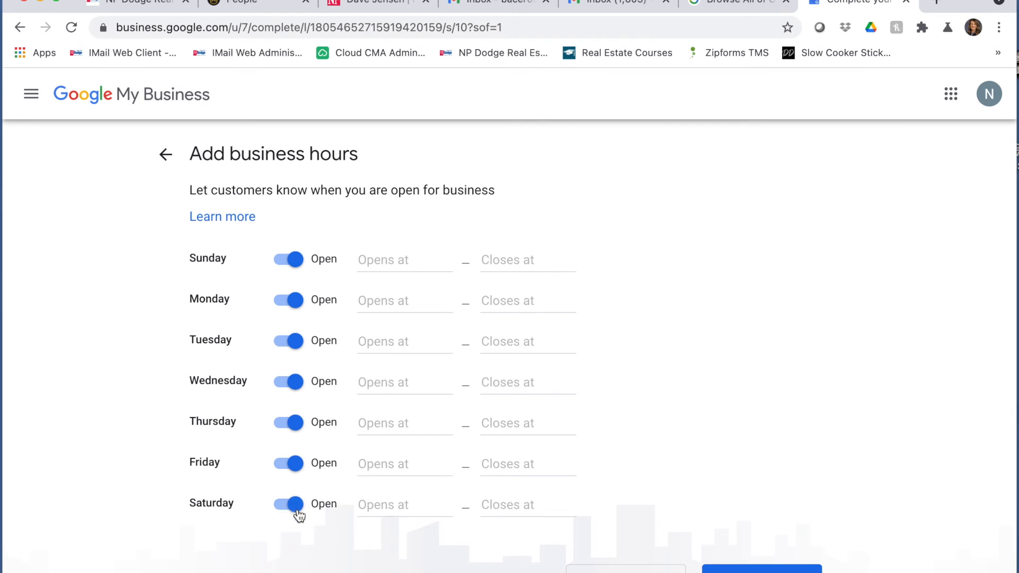
- Set each day's opening time to 24 hours and save the hours
click(406, 259)
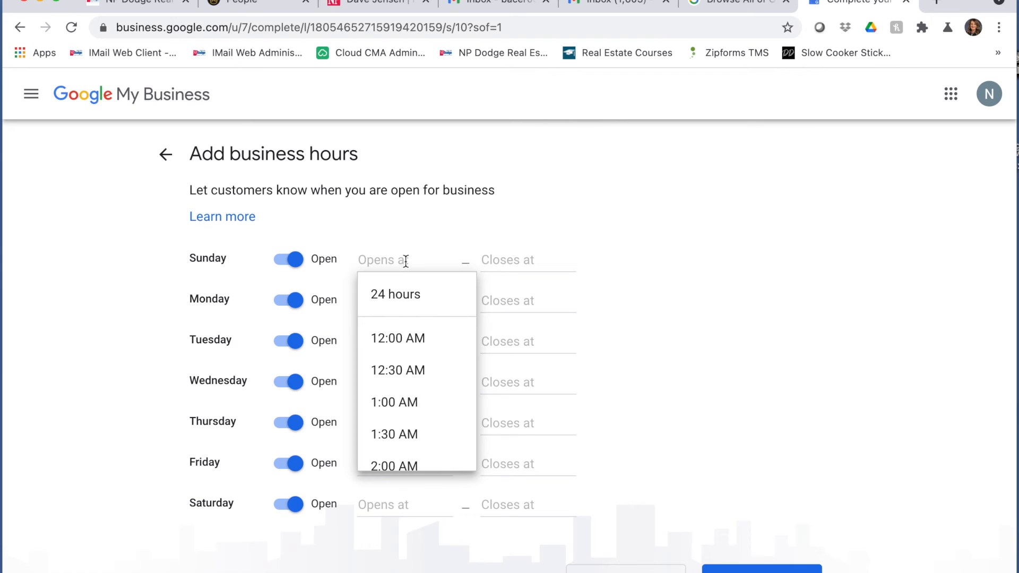
click(402, 294)
click(406, 301)
click(404, 335)
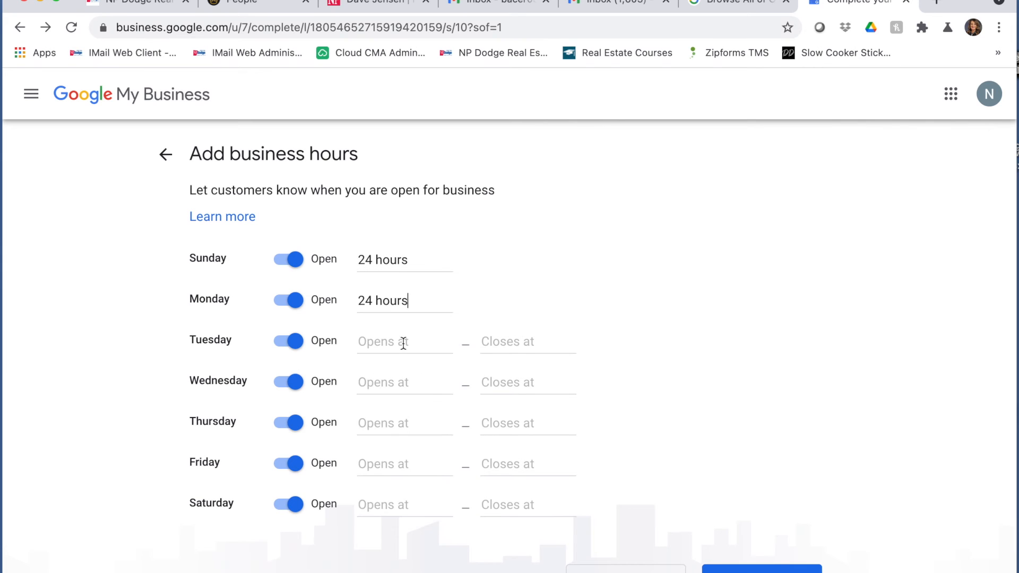
click(403, 342)
click(399, 375)
click(402, 376)
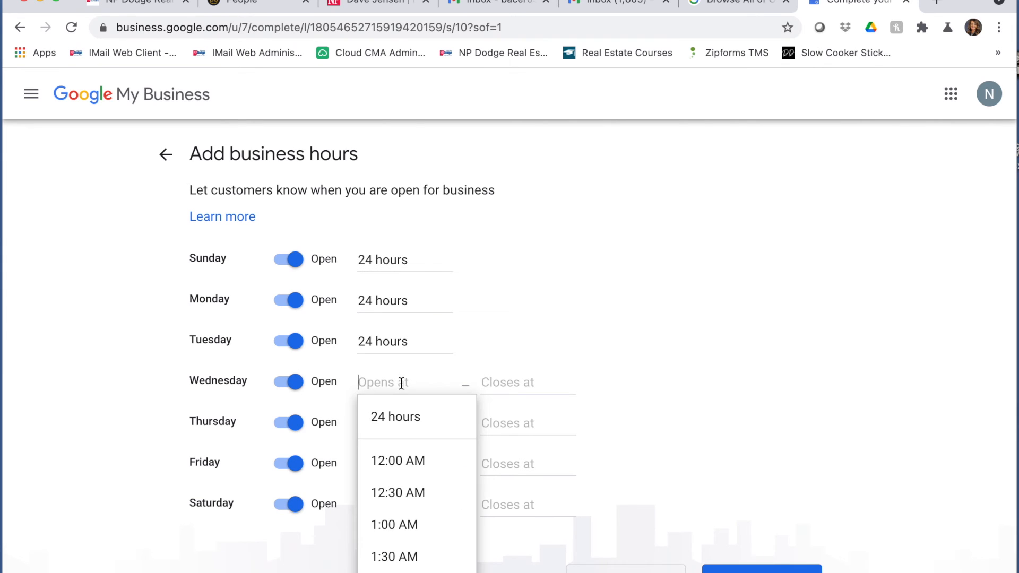
click(403, 407)
click(402, 422)
click(406, 467)
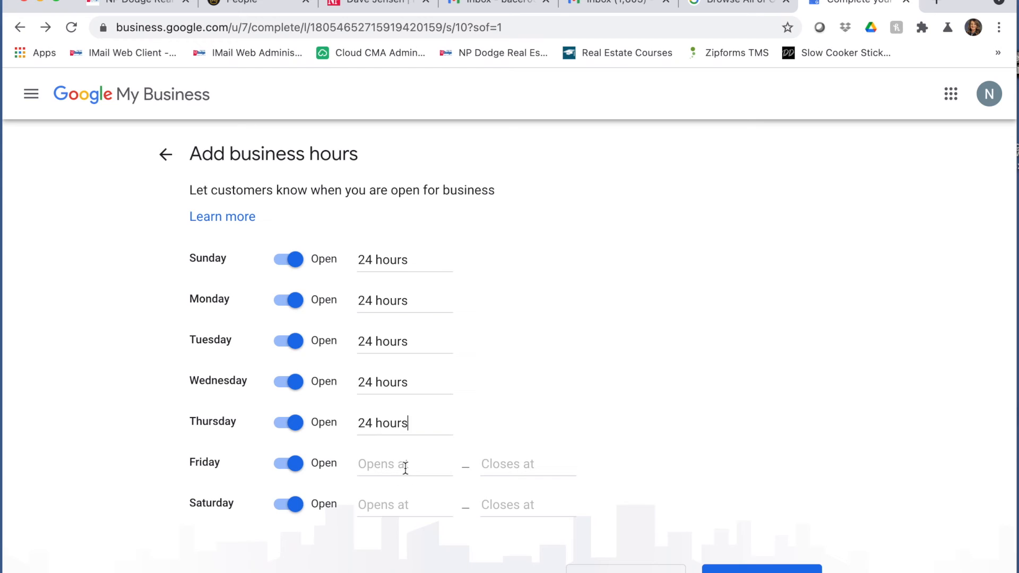
click(401, 461)
click(404, 498)
click(399, 501)
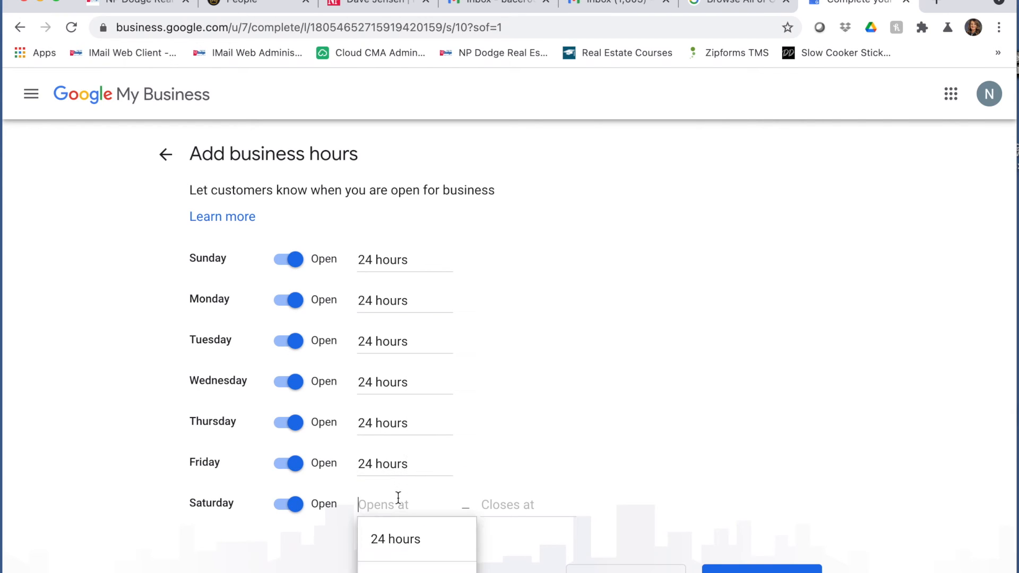
click(397, 540)
click(738, 568)
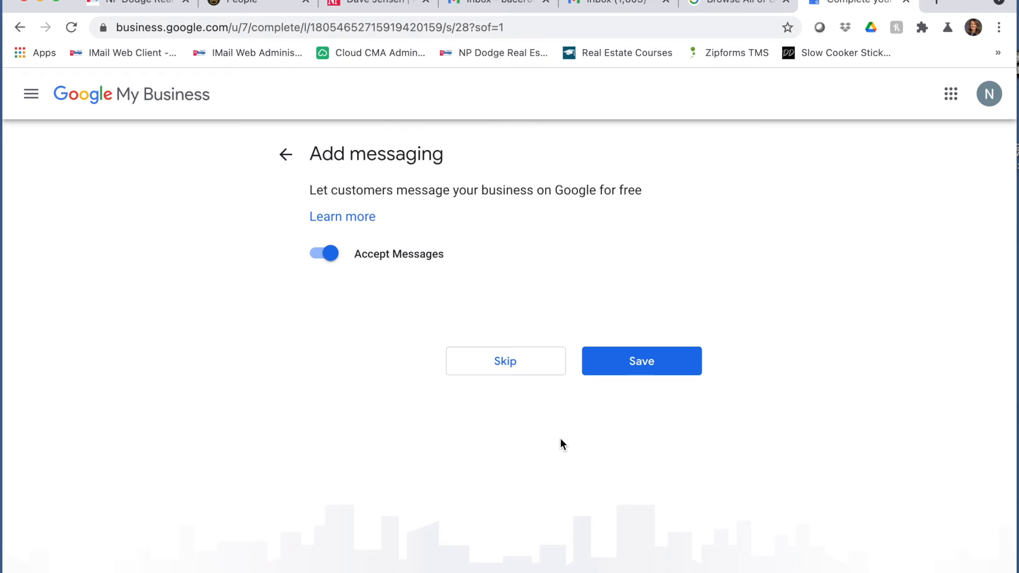
- Turn off Accept Messages and save the description 'Helping home buyers and home sellers in the Greater Omaha Area with all their real estate needs.'
click(319, 255)
click(632, 363)
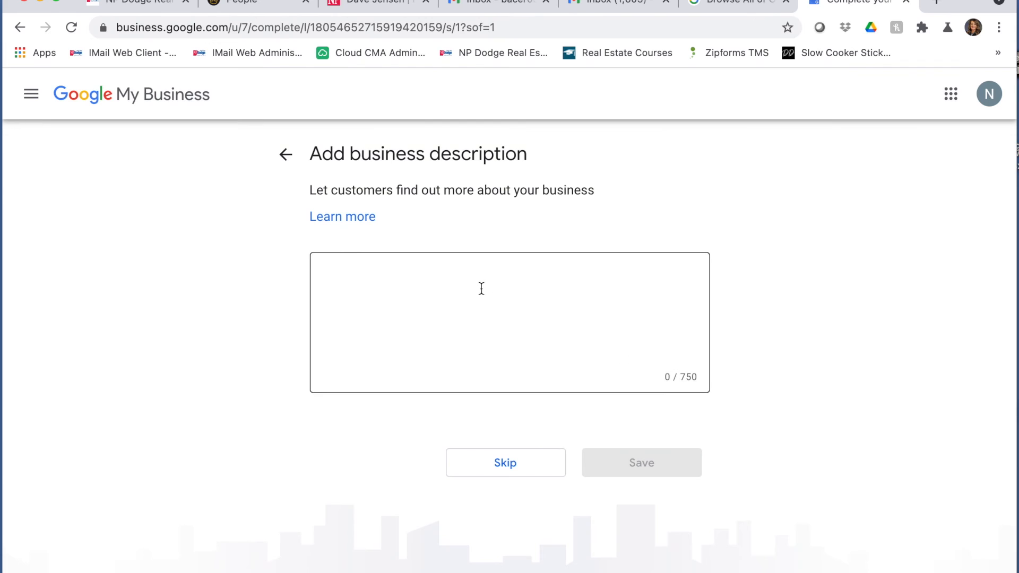
click(475, 273)
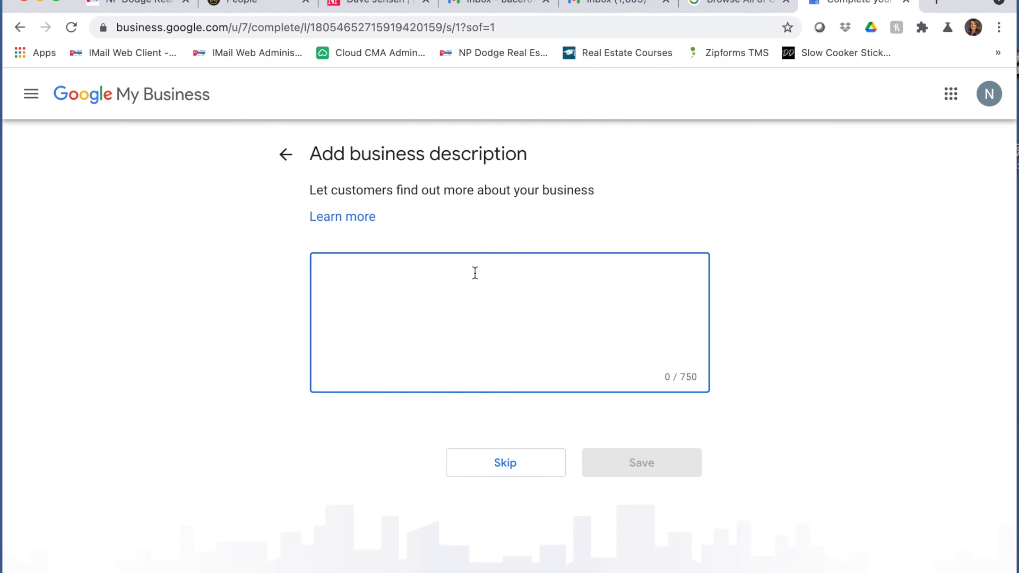
text(Helping h)
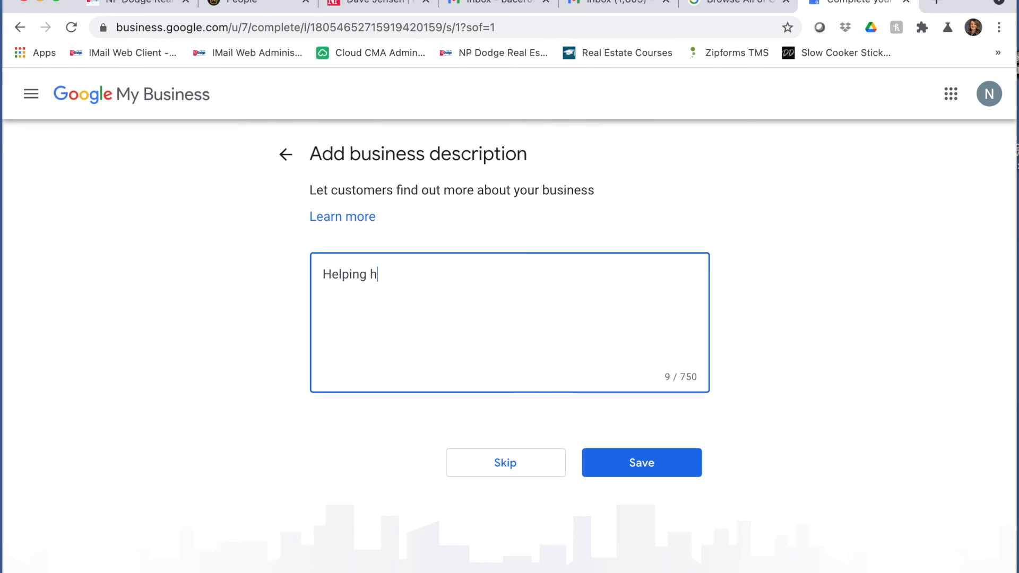
text(ome buyers and home sellers in the)
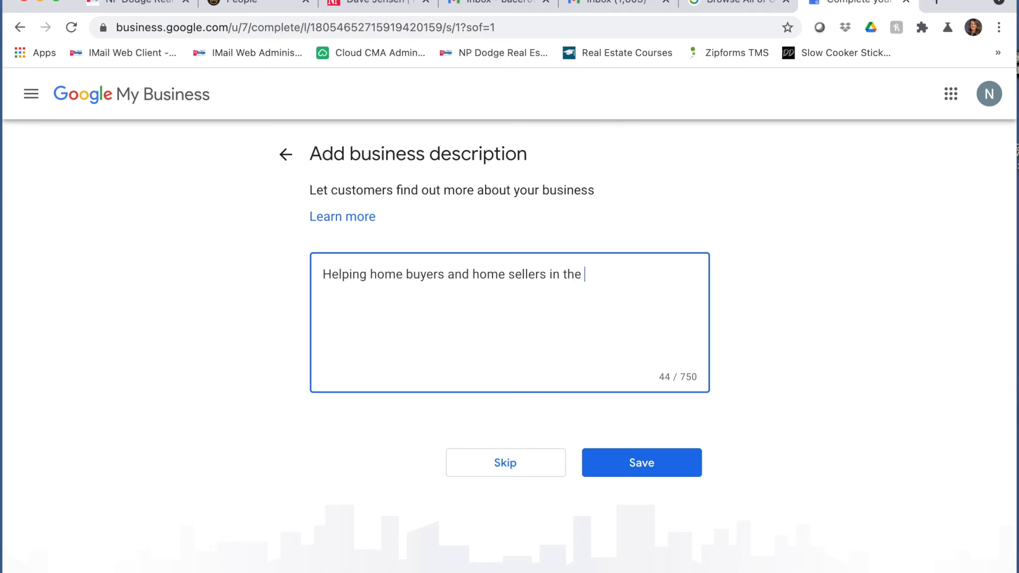
text( Greater)
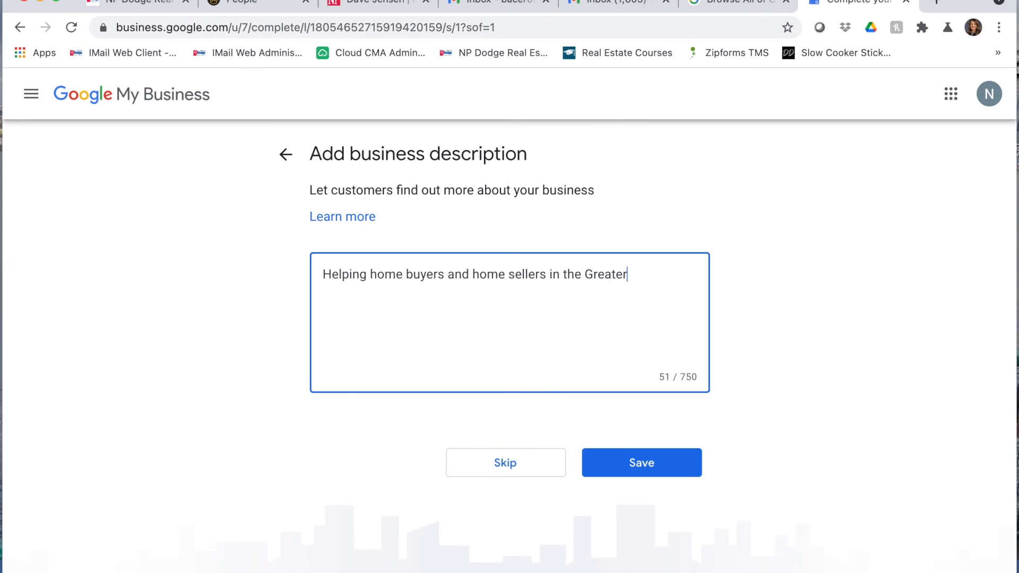
text( Omaha Area)
text( with all their real)
key(BackSpace)
text(al estate needs.)
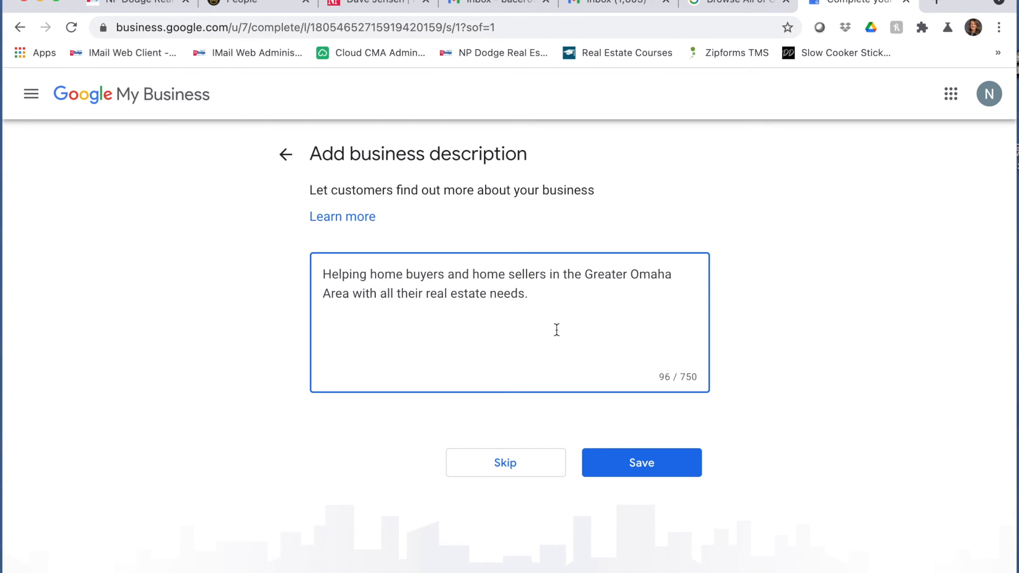
click(629, 460)
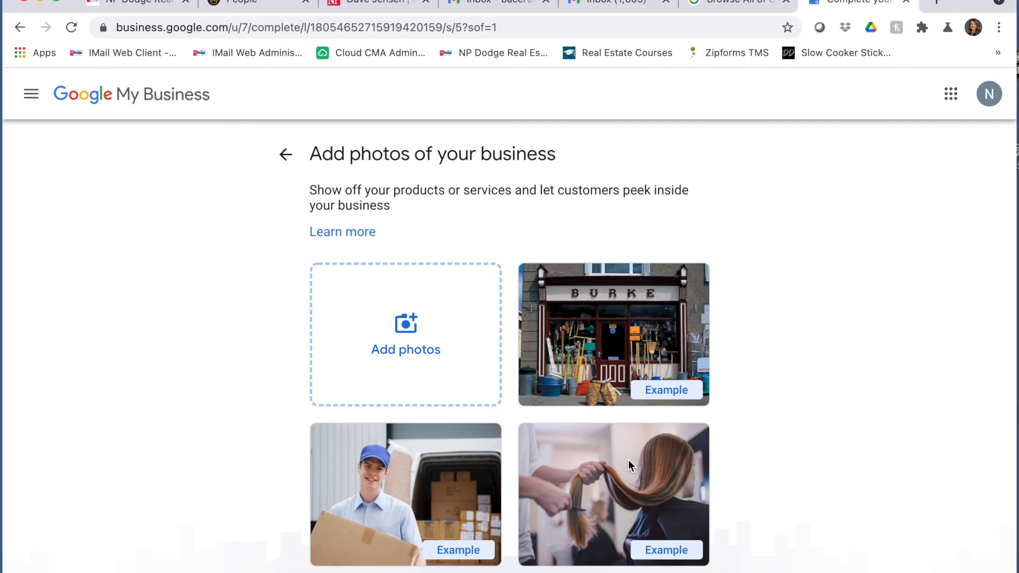
- Skip adding photos, decline the free advertising credit, and continue to the listing dashboard
scroll(628, 460, down, 2)
click(522, 566)
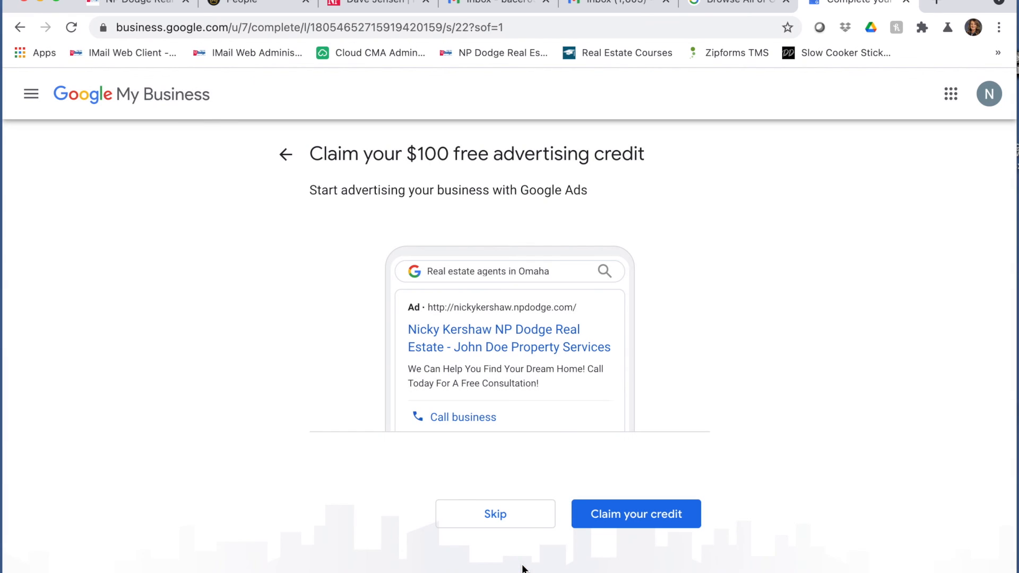
click(495, 514)
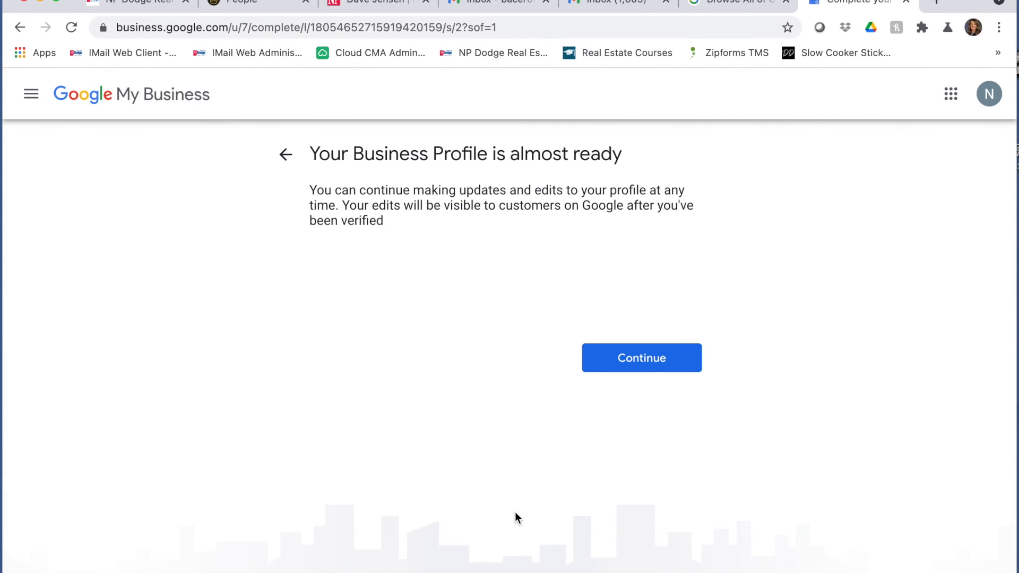
click(671, 362)
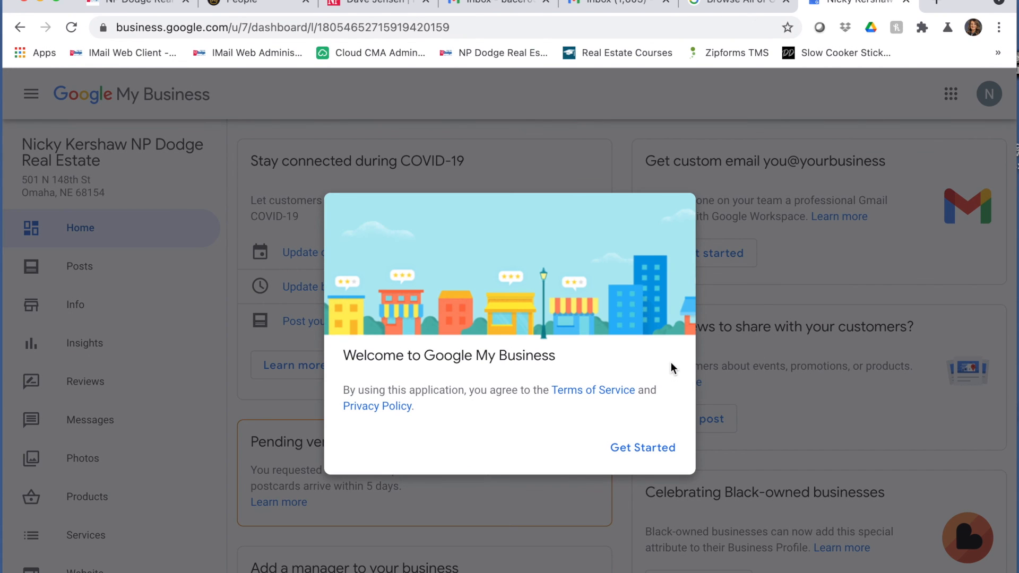
- Dismiss the welcome dialog and review the Feb 16, 2021 postcard verification and 80% profile completion
click(645, 457)
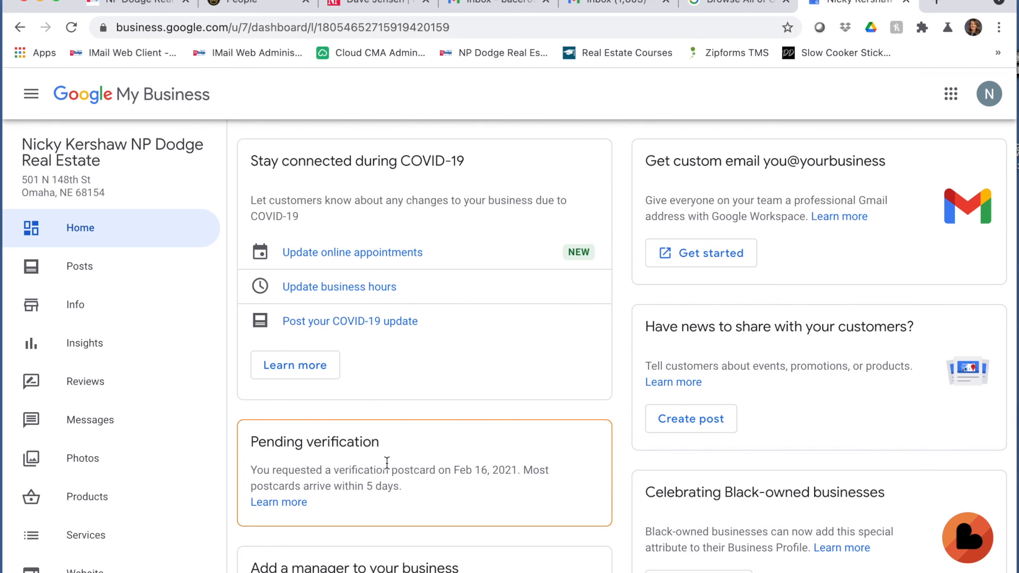
scroll(387, 463, down, 5)
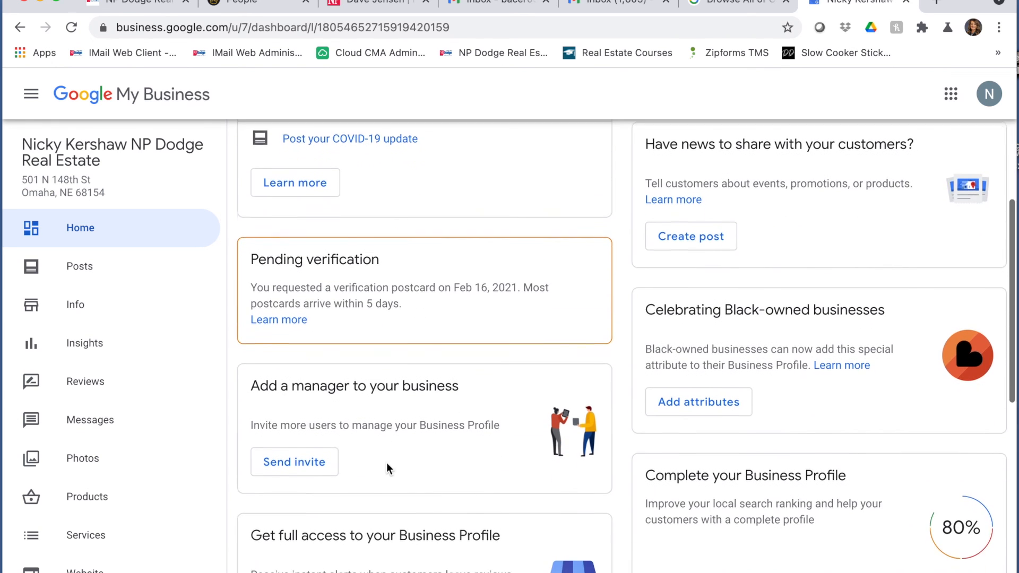
scroll(386, 467, down, 2)
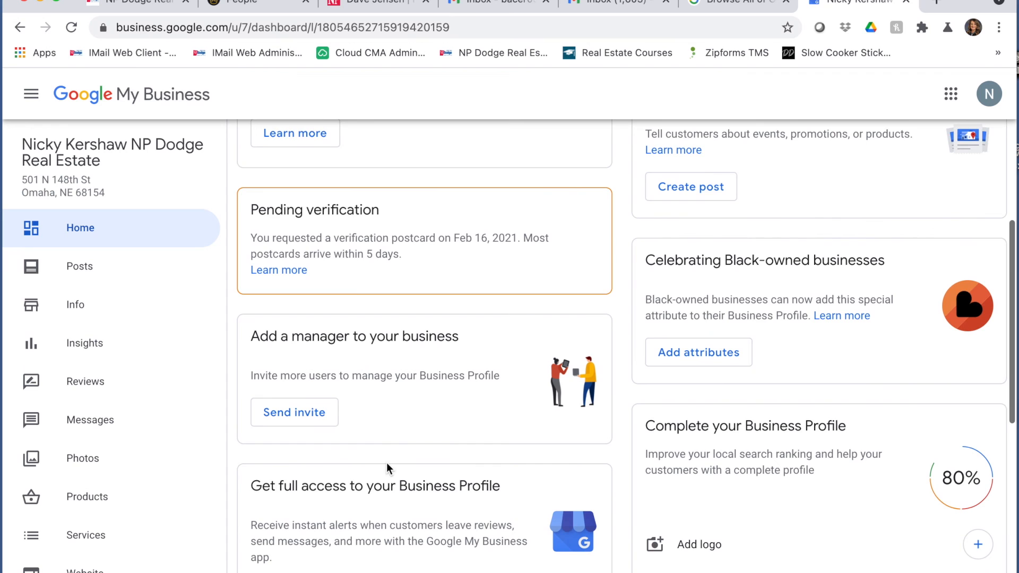
scroll(387, 467, down, 3)
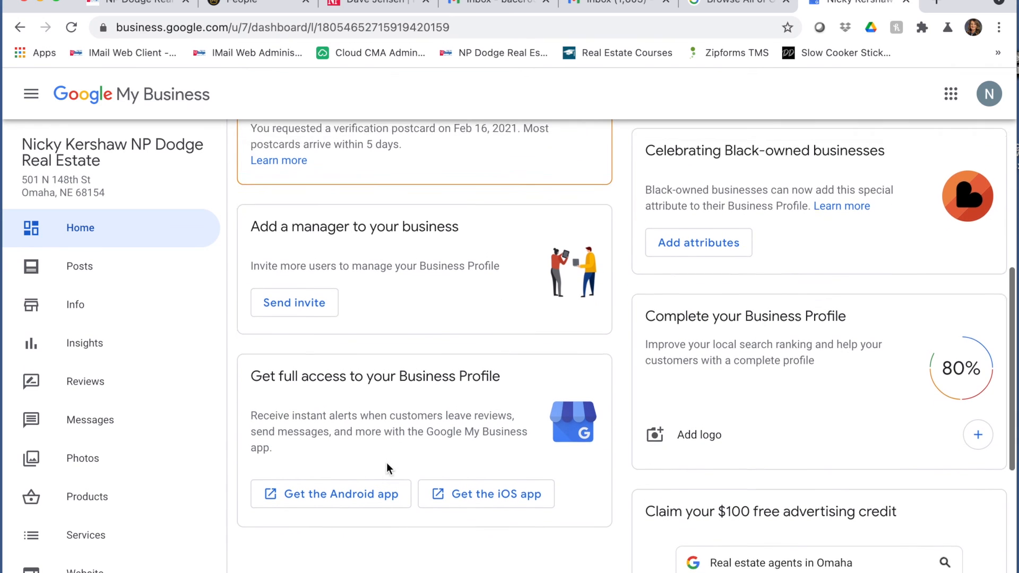
scroll(386, 464, down, 3)
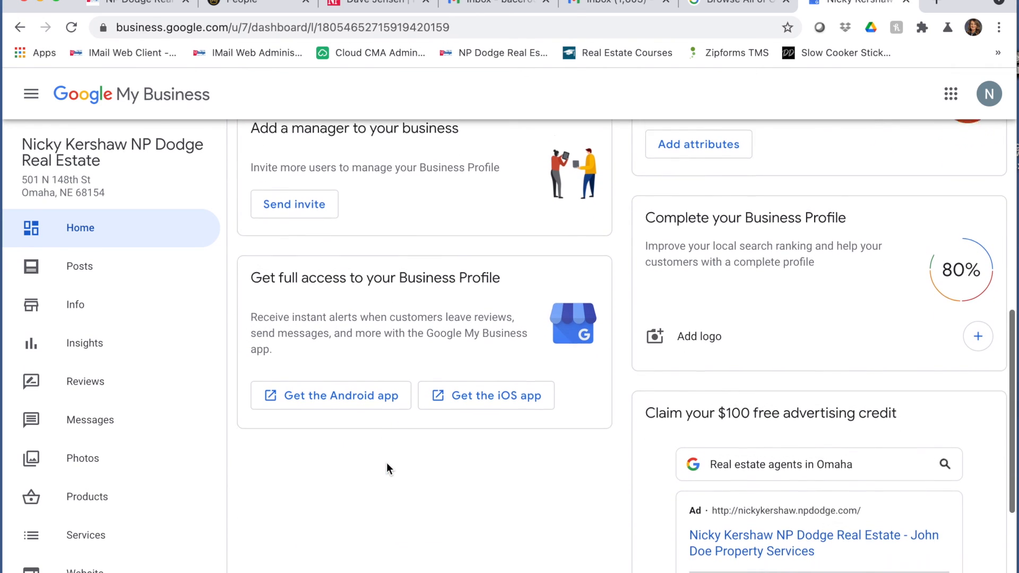
scroll(387, 464, down, 3)
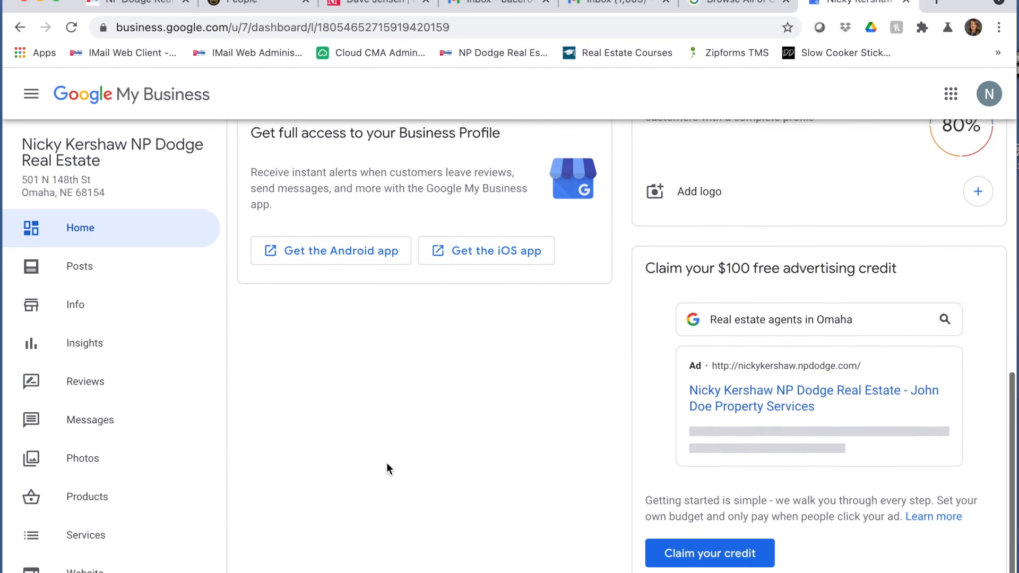
scroll(387, 468, down, 1)
scroll(386, 463, up, 10)
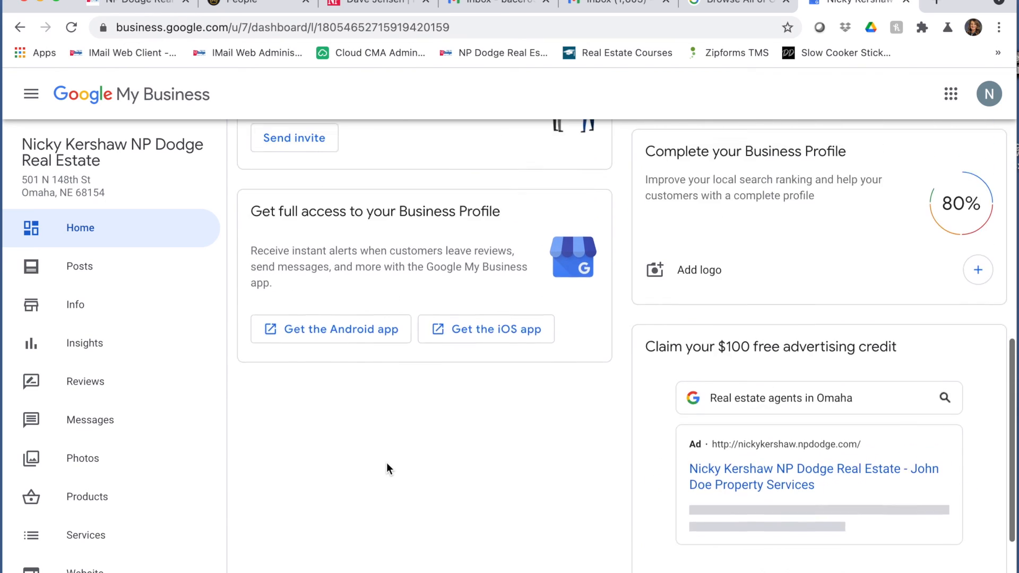
scroll(386, 462, up, 5)
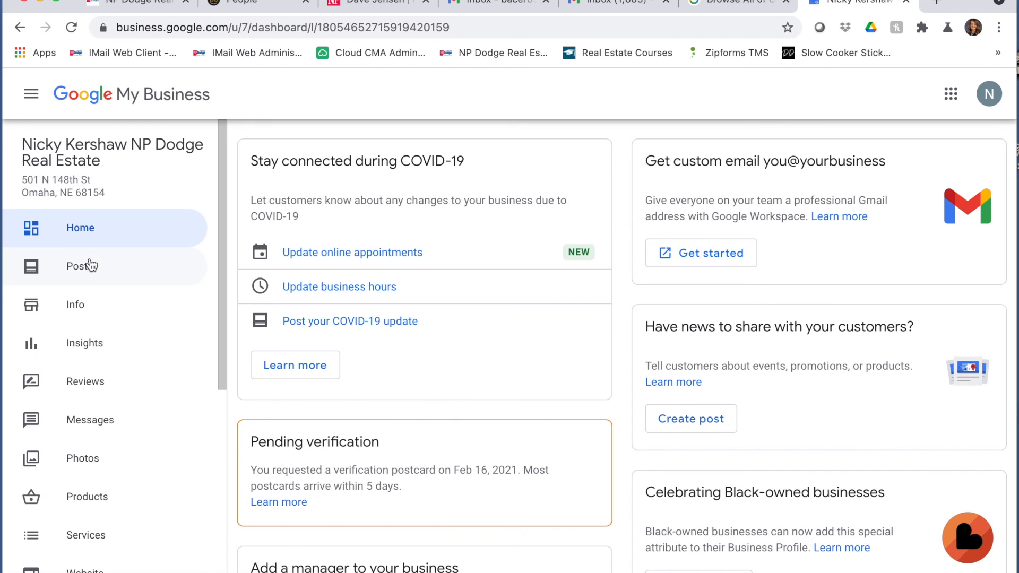
scroll(751, 313, down, 2)
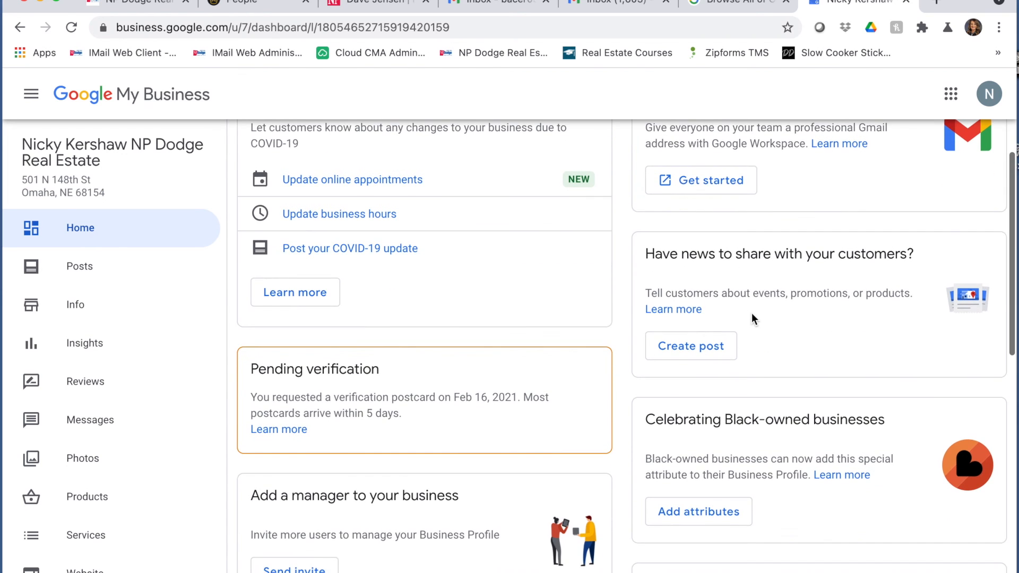
scroll(752, 314, down, 3)
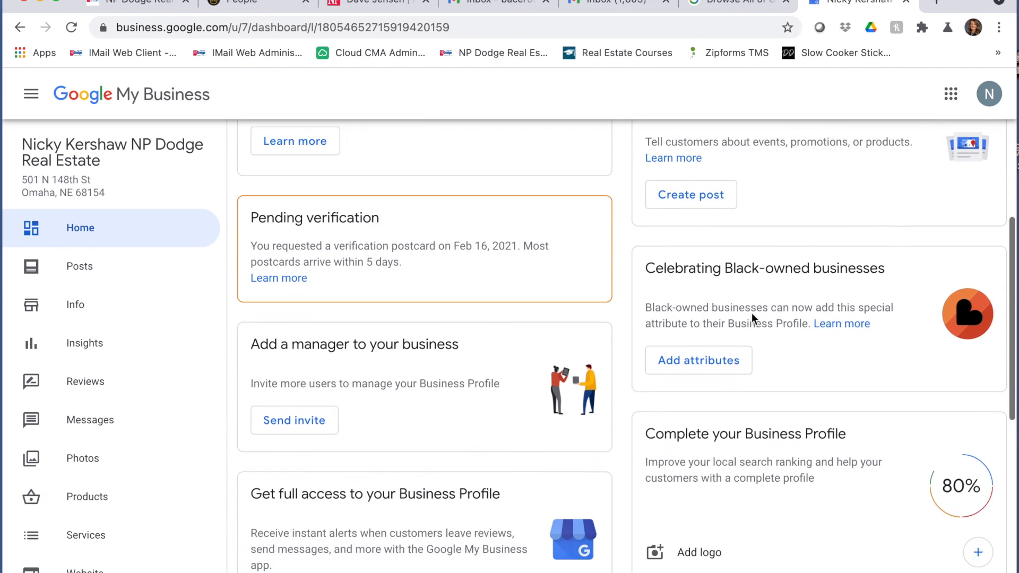
scroll(752, 314, down, 2)
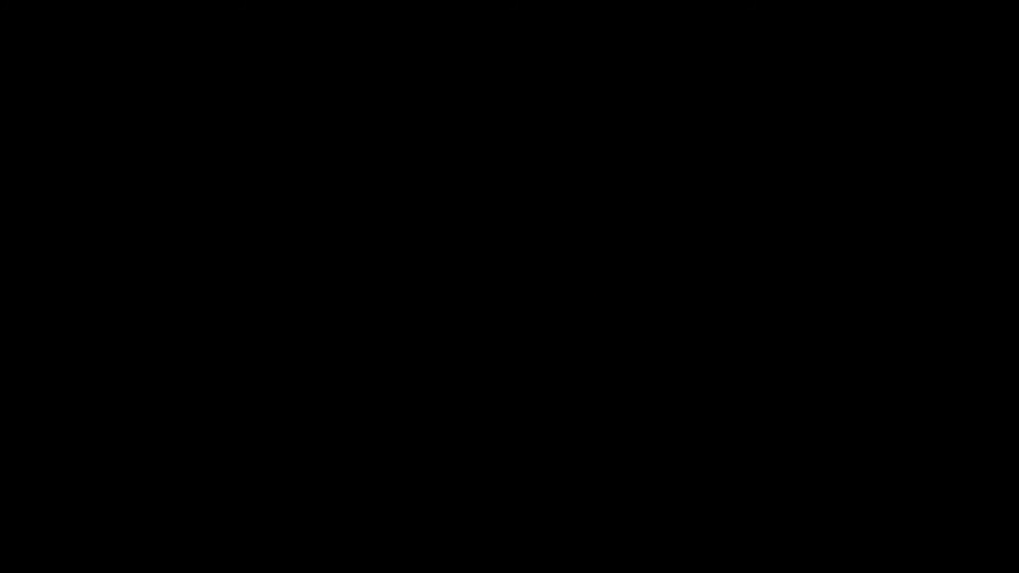